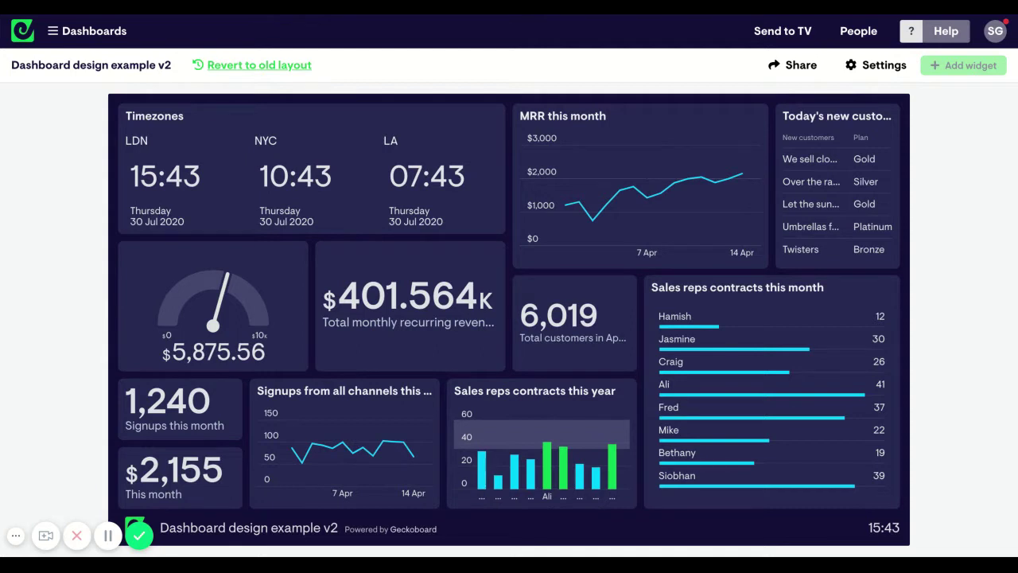
# Delete the LA, NYC and LDN clock widgets that make up the Timezones group.
pyautogui.click(471, 161)
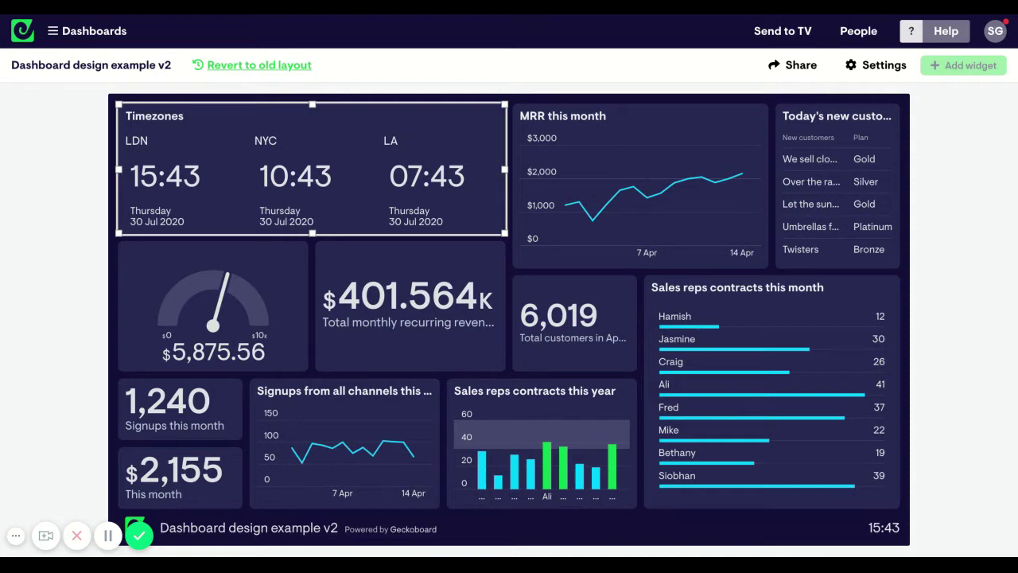
pyautogui.click(488, 144)
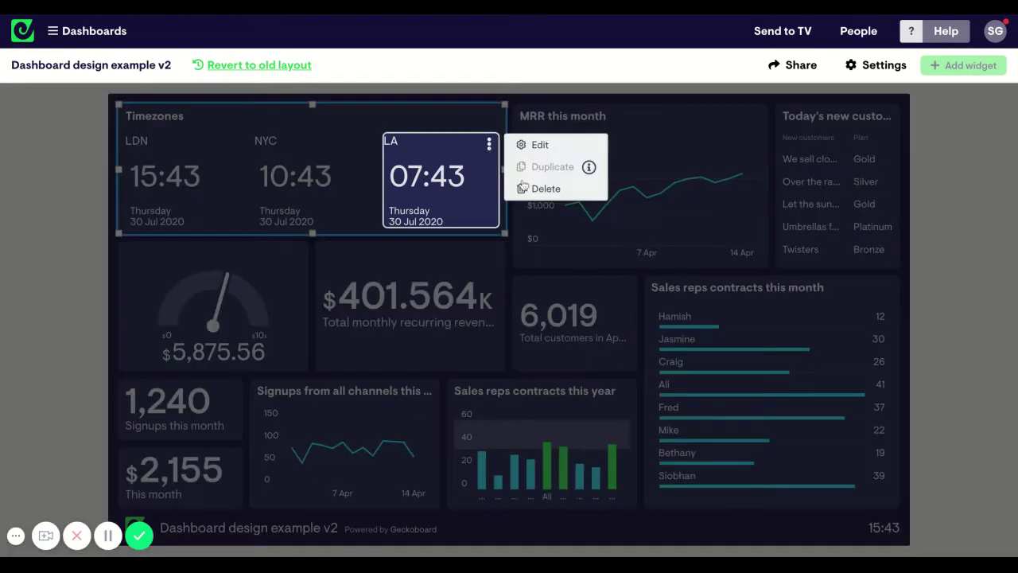
pyautogui.click(525, 188)
pyautogui.click(657, 330)
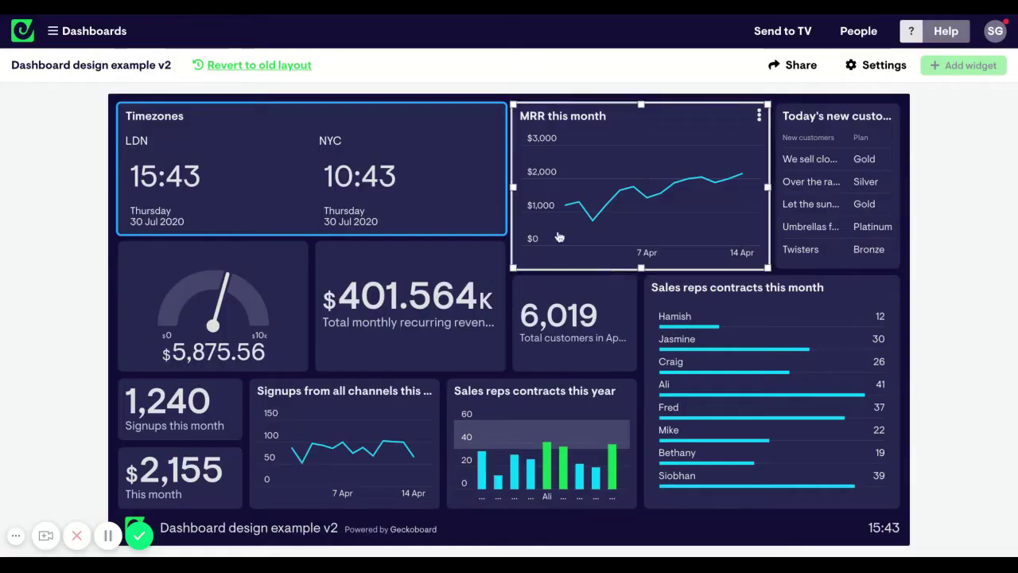
pyautogui.click(488, 143)
pyautogui.click(529, 189)
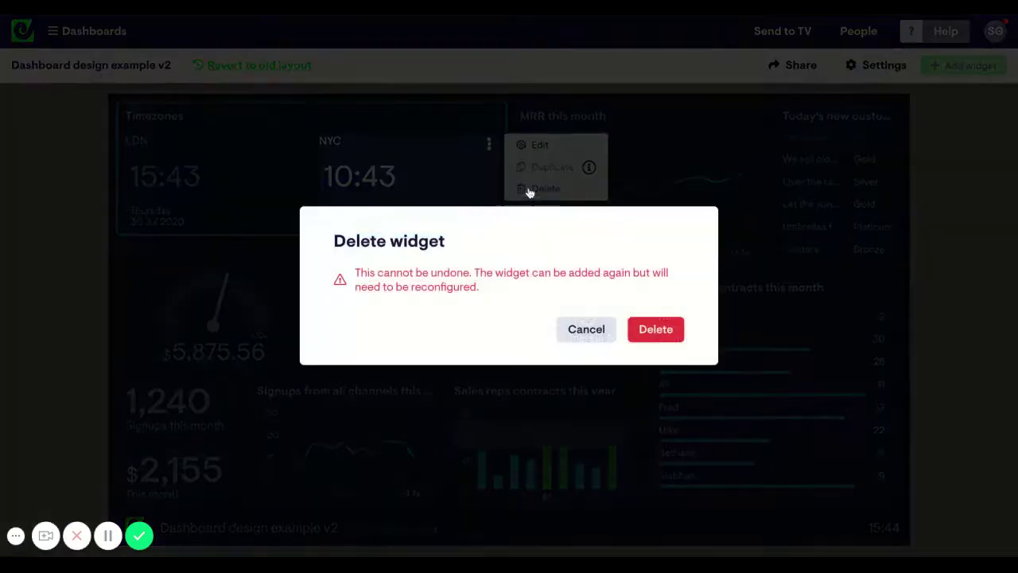
pyautogui.click(658, 329)
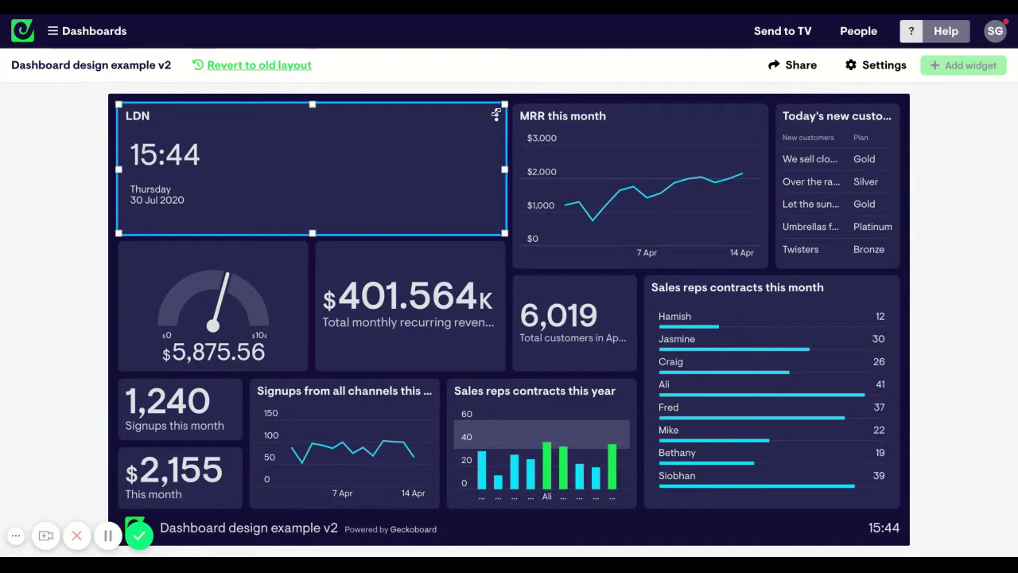
pyautogui.click(497, 113)
pyautogui.click(525, 189)
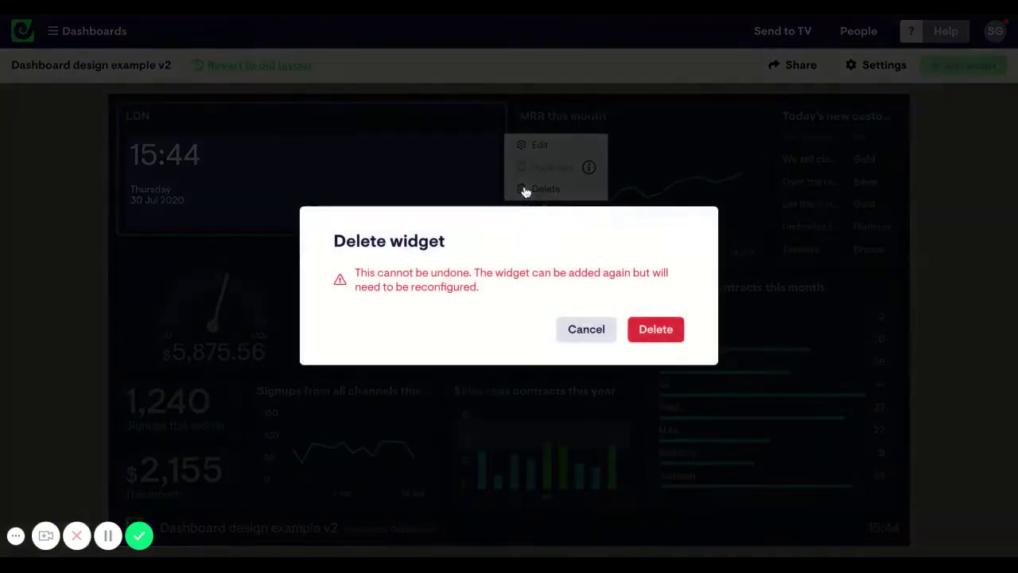
pyautogui.click(660, 333)
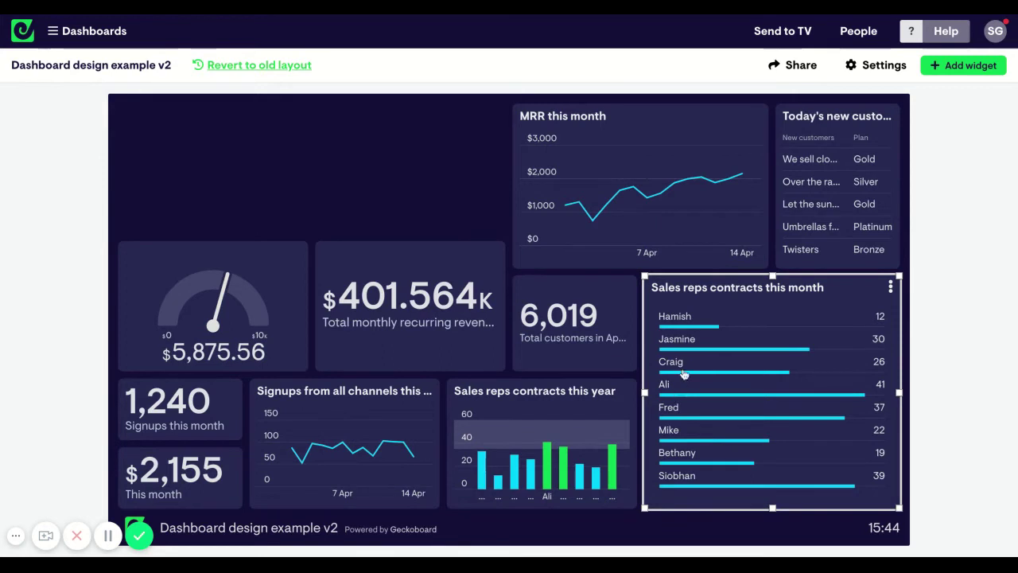
# Delete the "Sales reps contracts this year" column chart from the dashboard.
pyautogui.click(544, 425)
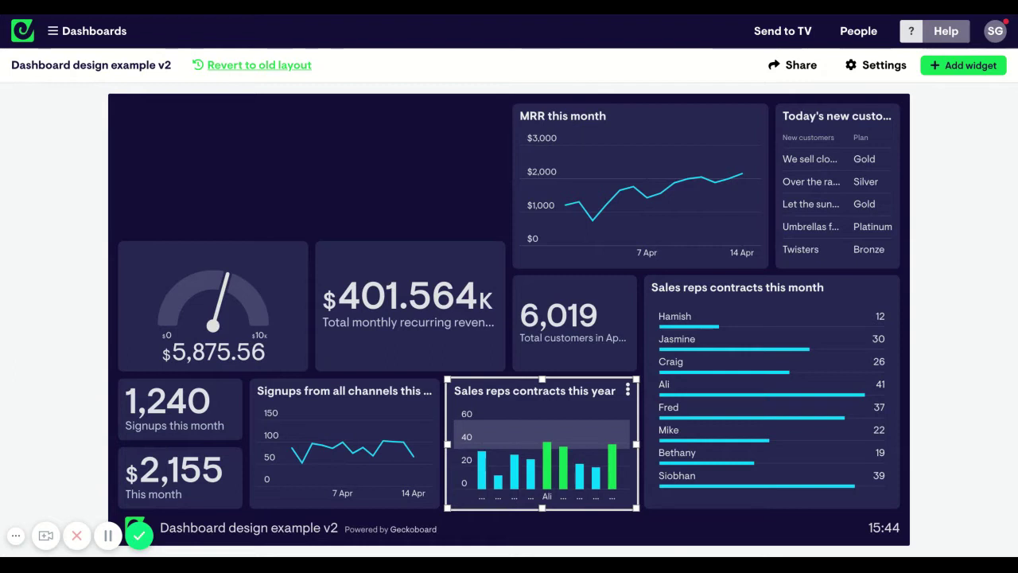
pyautogui.click(628, 392)
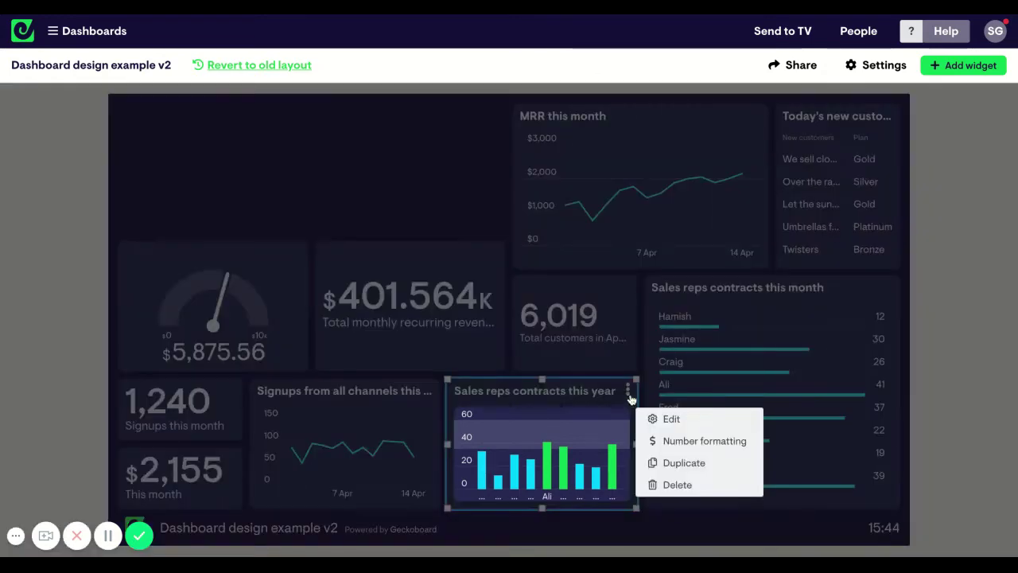
pyautogui.click(668, 485)
pyautogui.click(656, 329)
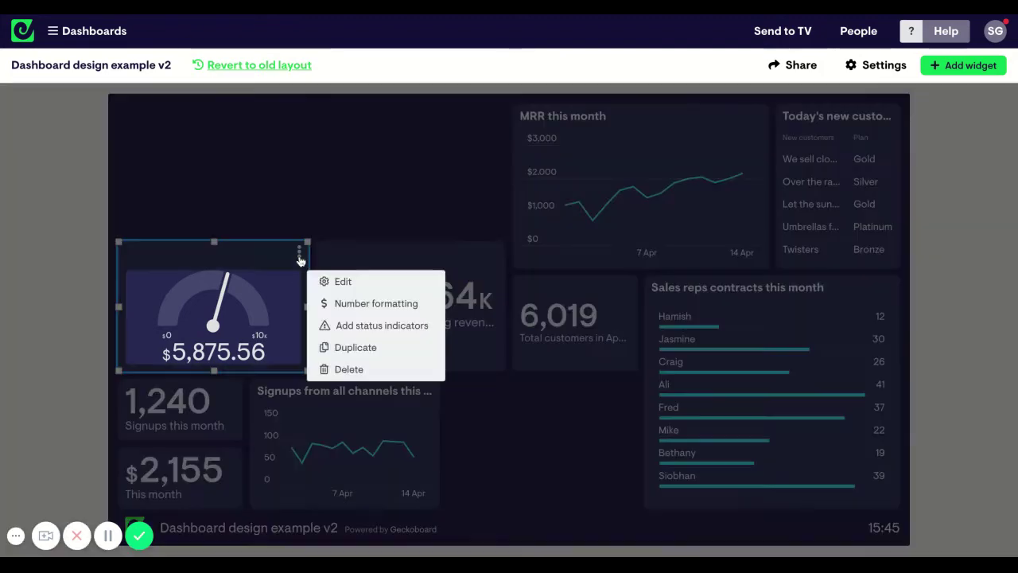
# Delete the gauge widget from the dashboard.
pyautogui.click(299, 251)
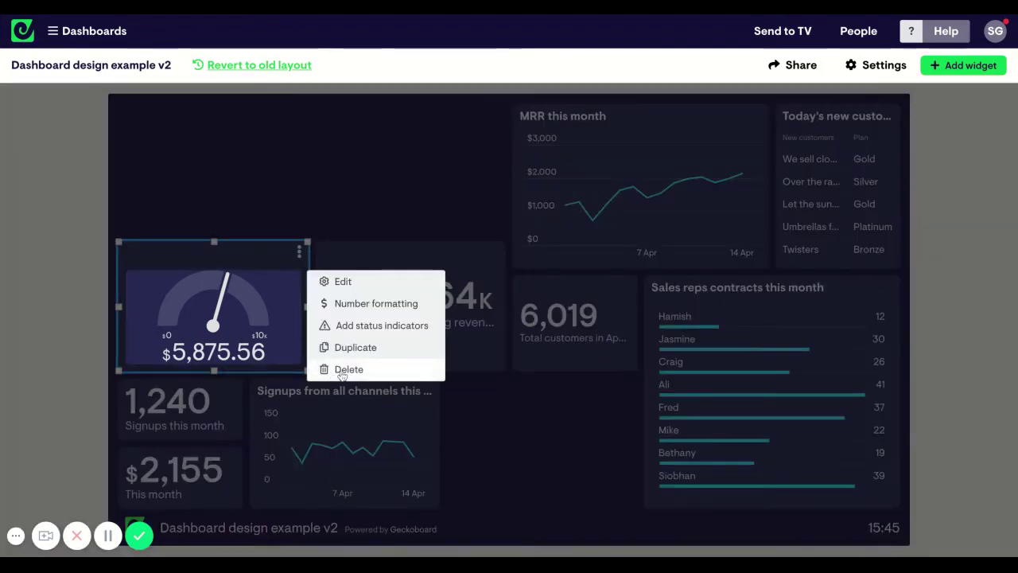
pyautogui.click(347, 370)
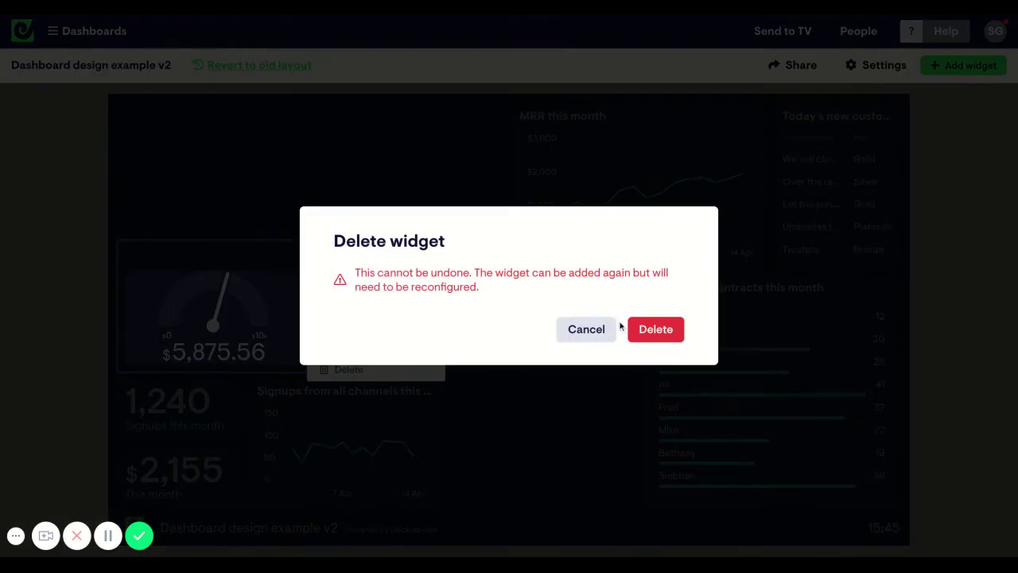
pyautogui.click(660, 332)
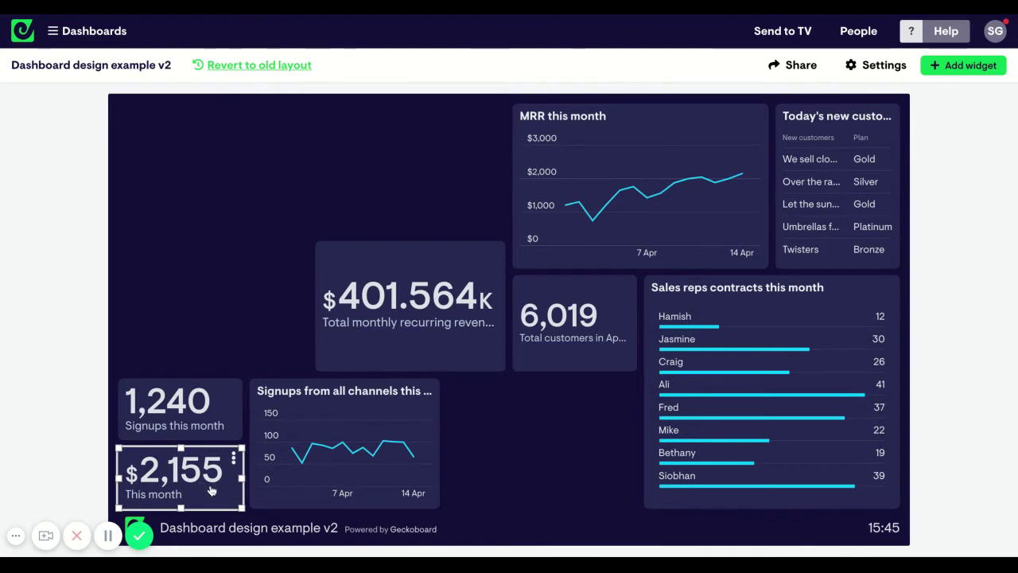
# Move the $2,155 "This month" widget to the dashboard's upper-left corner and enlarge it to the size of the deleted gauge.
pyautogui.moveTo(211, 488); pyautogui.dragTo(221, 132)
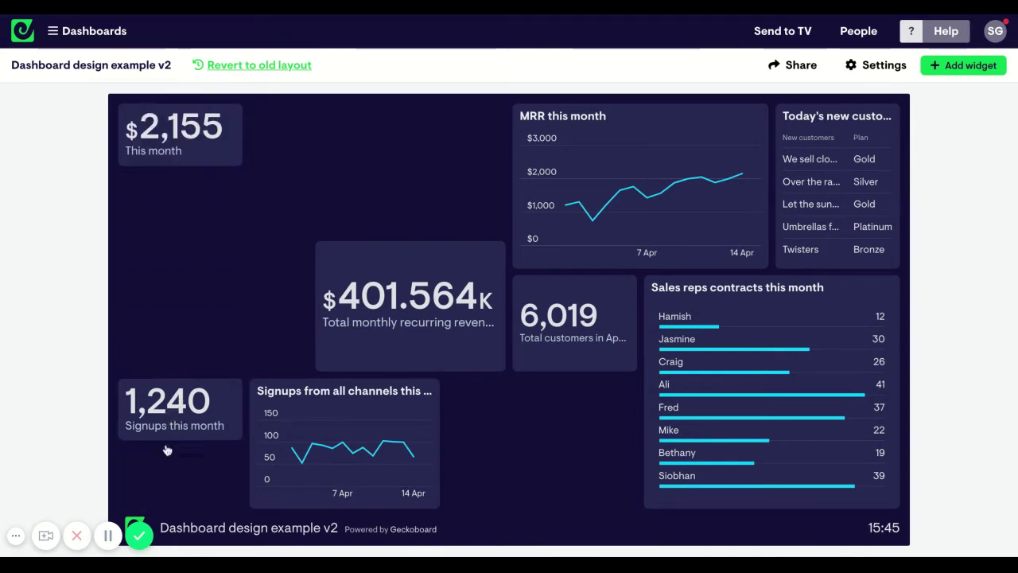
pyautogui.moveTo(242, 164); pyautogui.dragTo(243, 165)
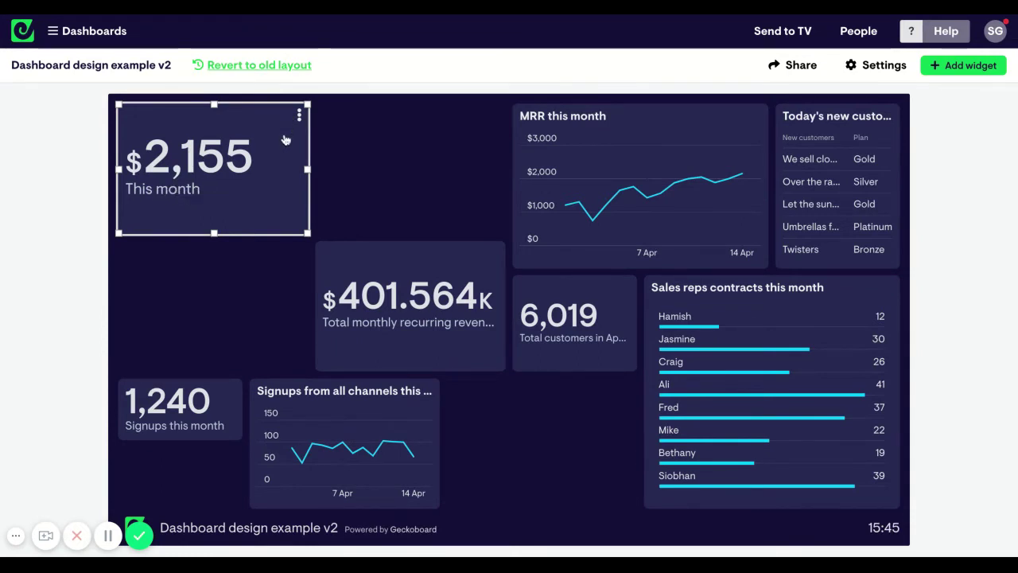
pyautogui.click(332, 166)
pyautogui.click(175, 141)
# Add a goal of 3500 as the comparison visualization of the $2,155 widget and save the widget.
pyautogui.click(299, 118)
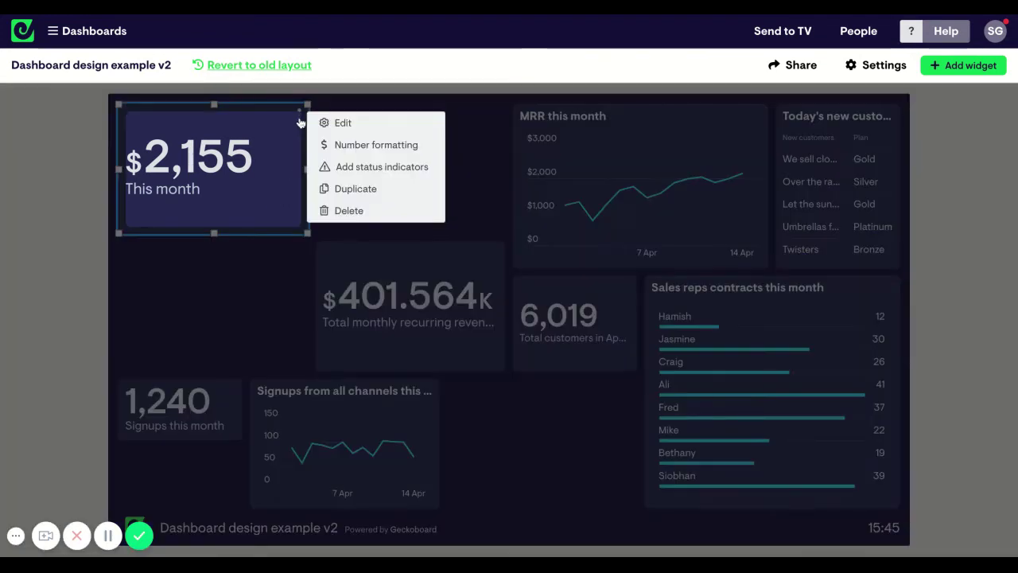
pyautogui.click(340, 122)
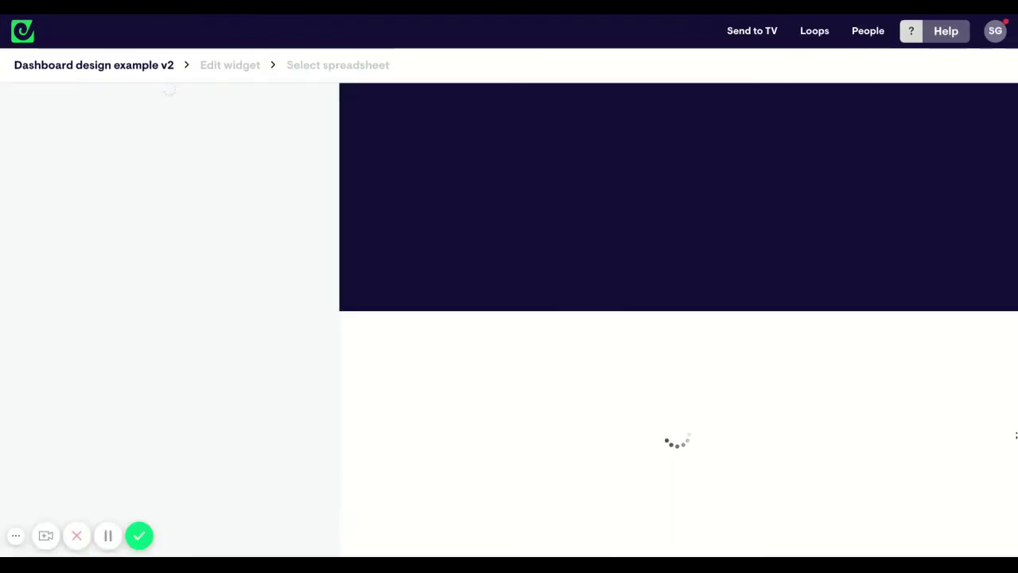
pyautogui.scroll(-1, 167, 281)
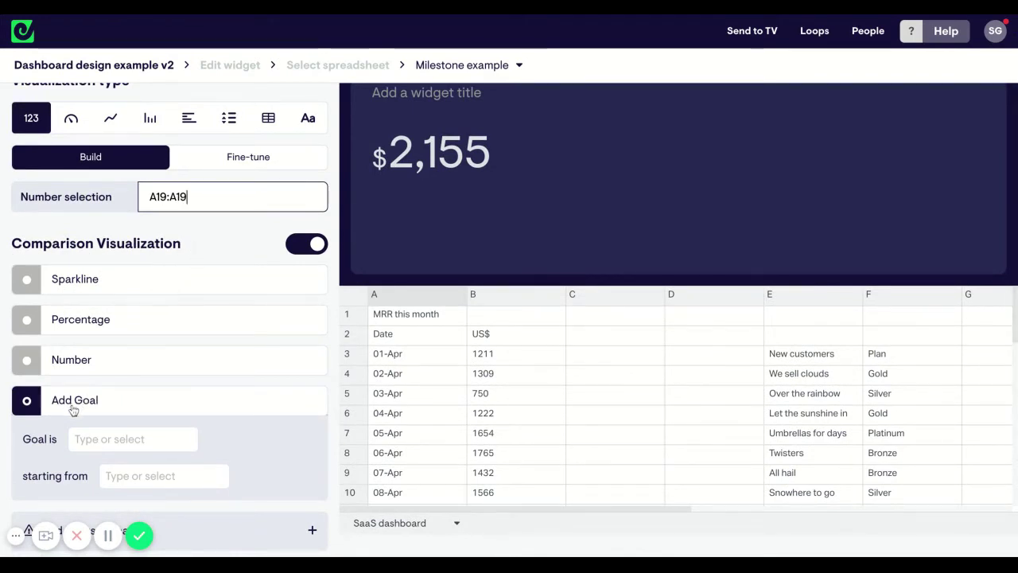
pyautogui.click(98, 438)
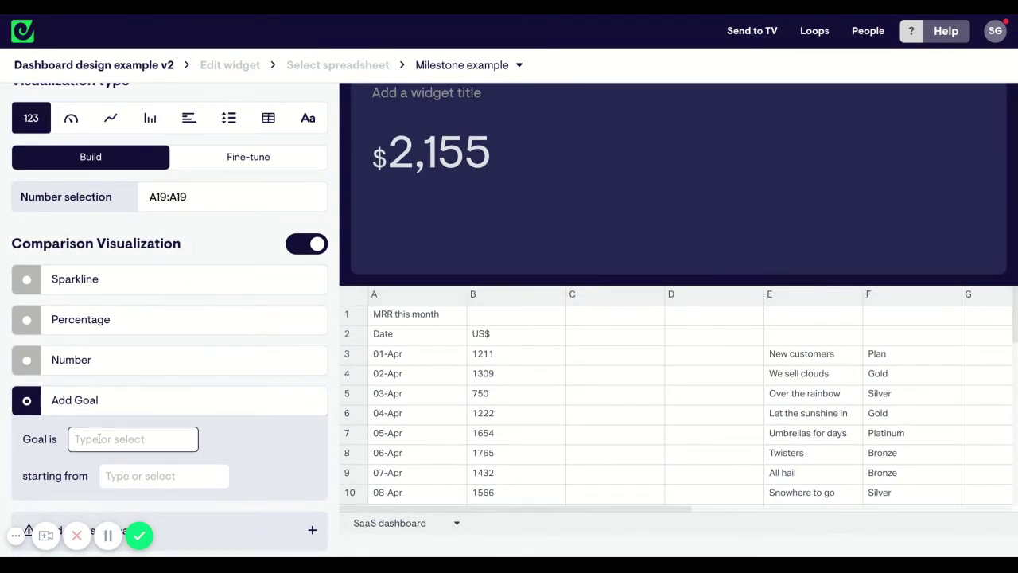
pyautogui.write('3500')
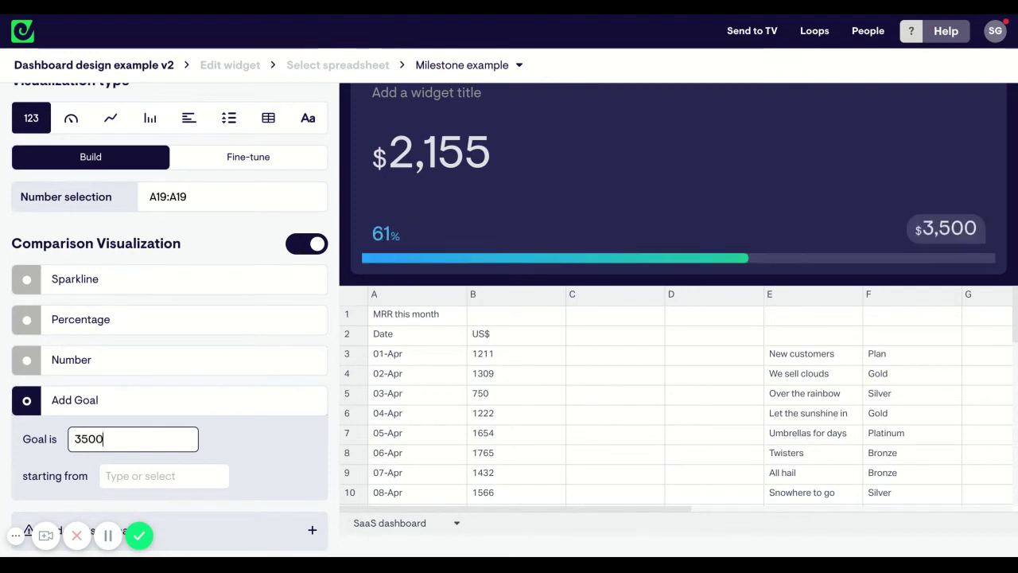
pyautogui.click(272, 429)
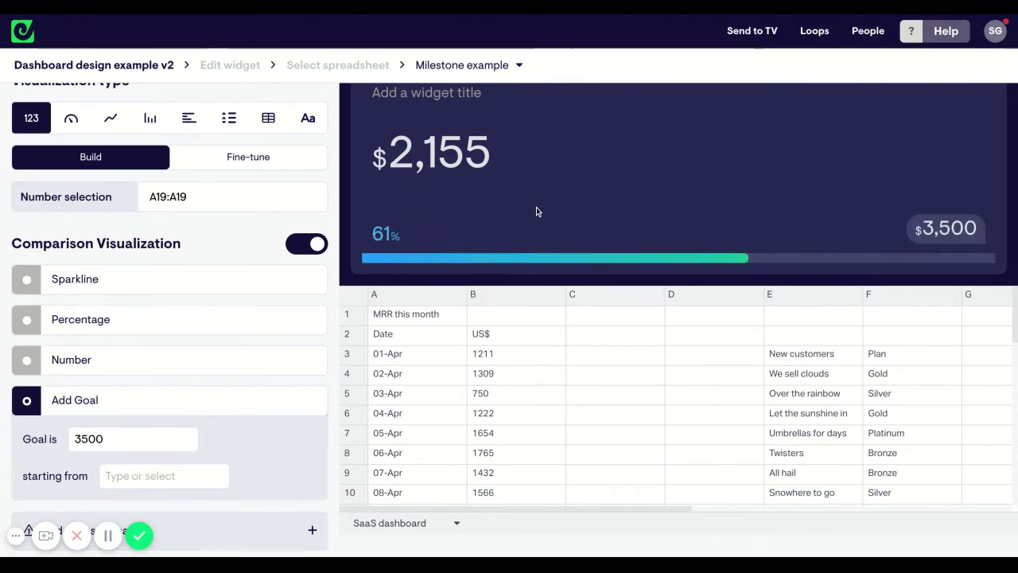
pyautogui.scroll(1, 536, 207)
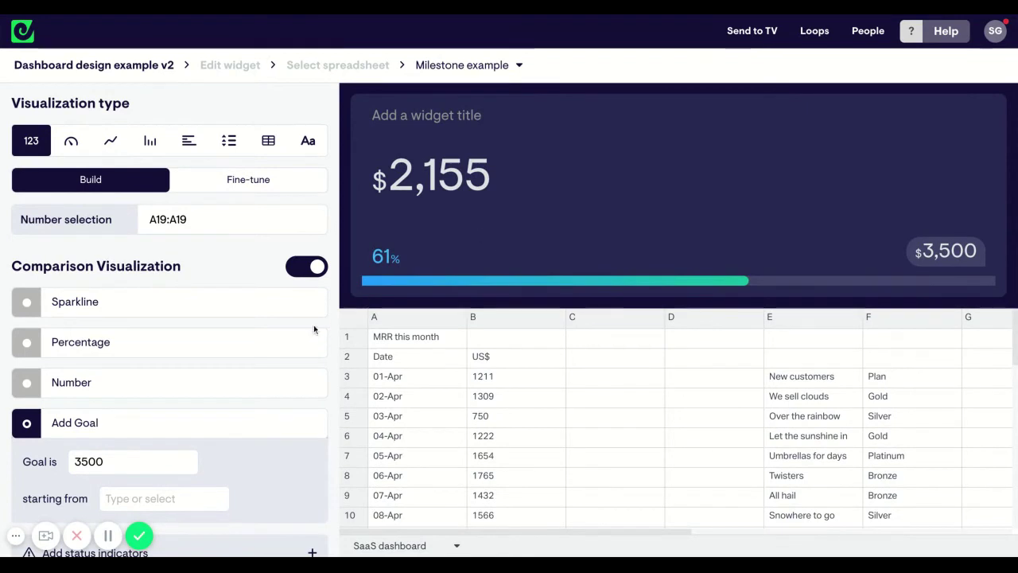
pyautogui.scroll(-3, 209, 355)
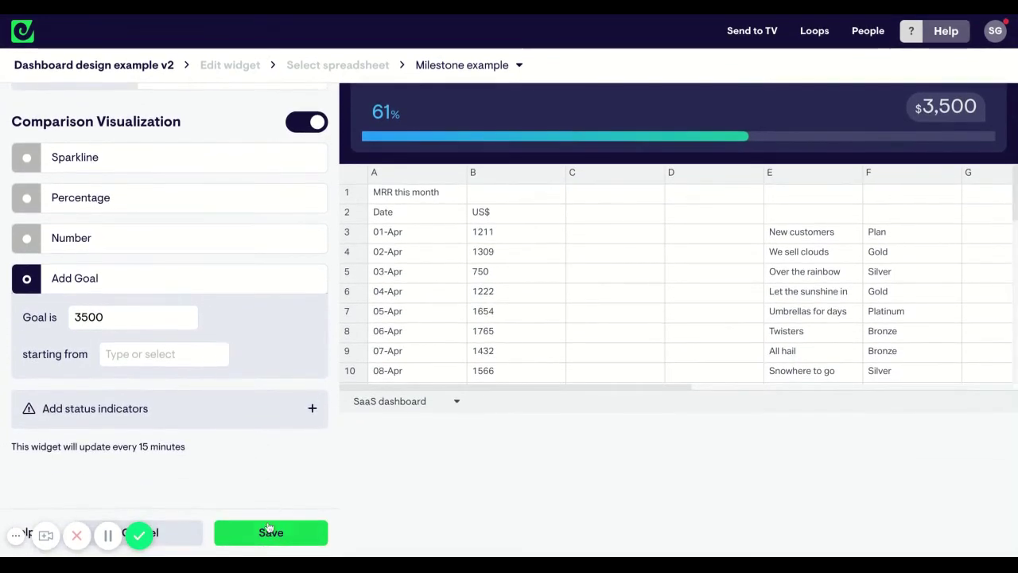
pyautogui.click(268, 532)
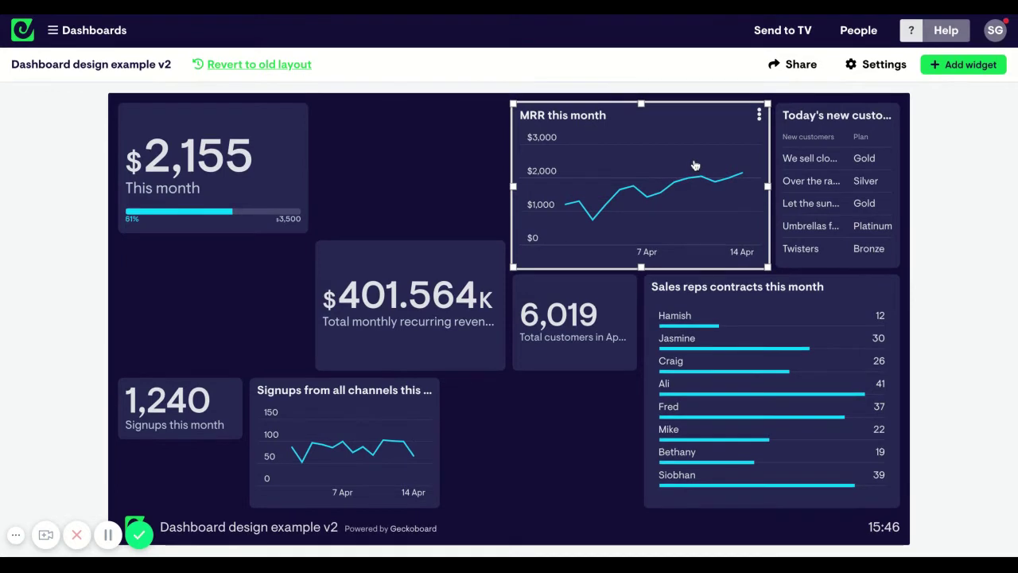
# Group the "MRR this month" line chart beneath the $2,155 number and move both signups widgets toward the middle of the dashboard.
pyautogui.moveTo(693, 166); pyautogui.dragTo(411, 159)
pyautogui.moveTo(361, 411); pyautogui.dragTo(93, 389)
pyautogui.moveTo(209, 397); pyautogui.dragTo(280, 185)
pyautogui.moveTo(306, 234); pyautogui.dragTo(307, 337)
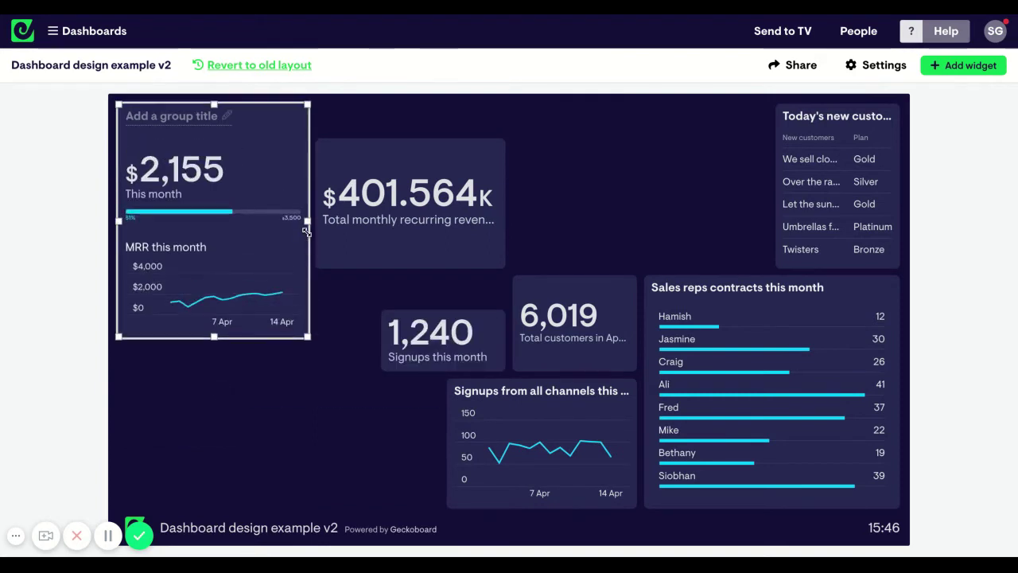
# Move the total monthly recurring revenue widget to the dashboard's lower-left corner and make the $2,155 group wider and taller above it.
pyautogui.moveTo(433, 218); pyautogui.dragTo(247, 430)
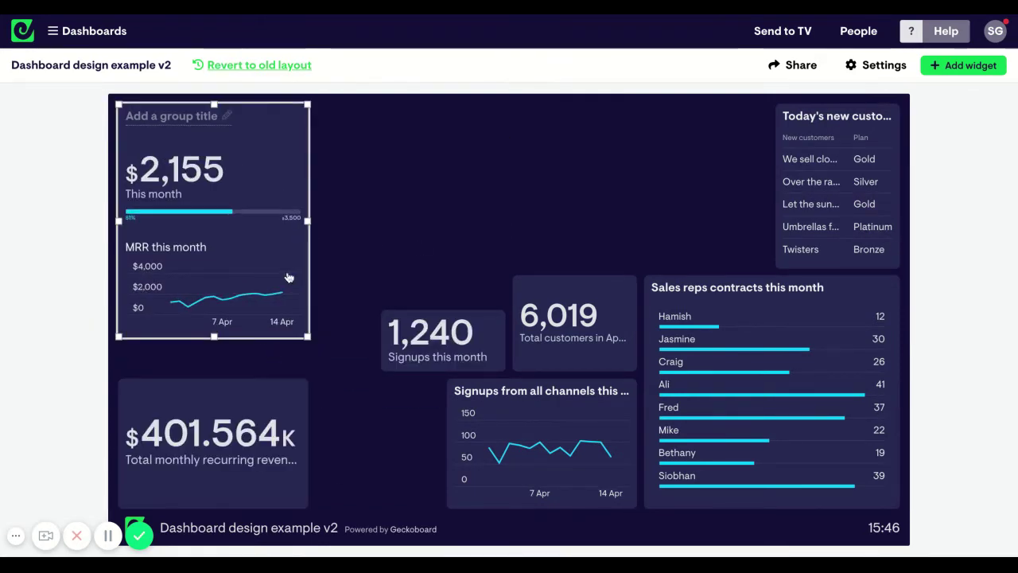
pyautogui.moveTo(307, 337); pyautogui.dragTo(375, 337)
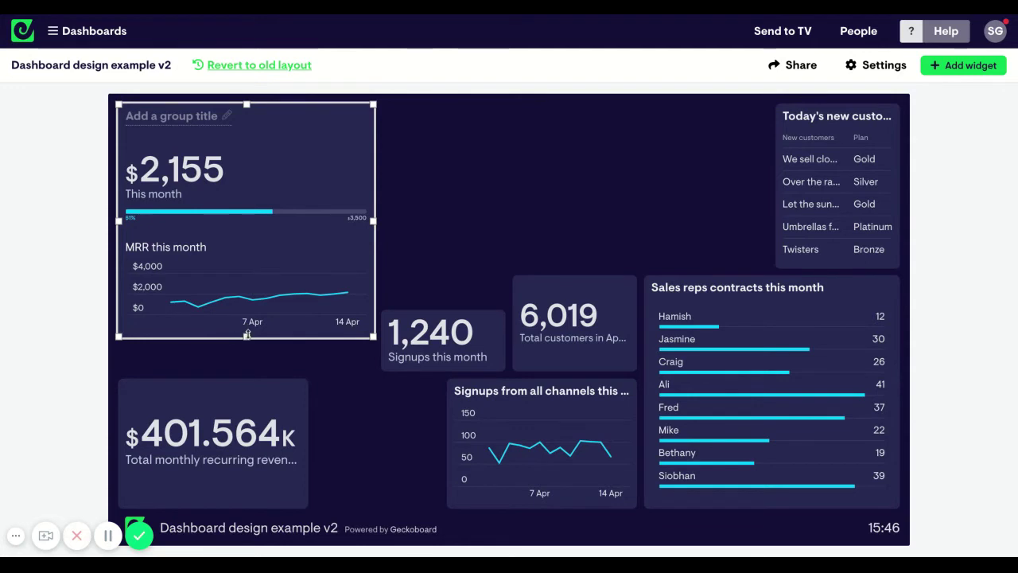
pyautogui.moveTo(247, 337); pyautogui.dragTo(247, 371)
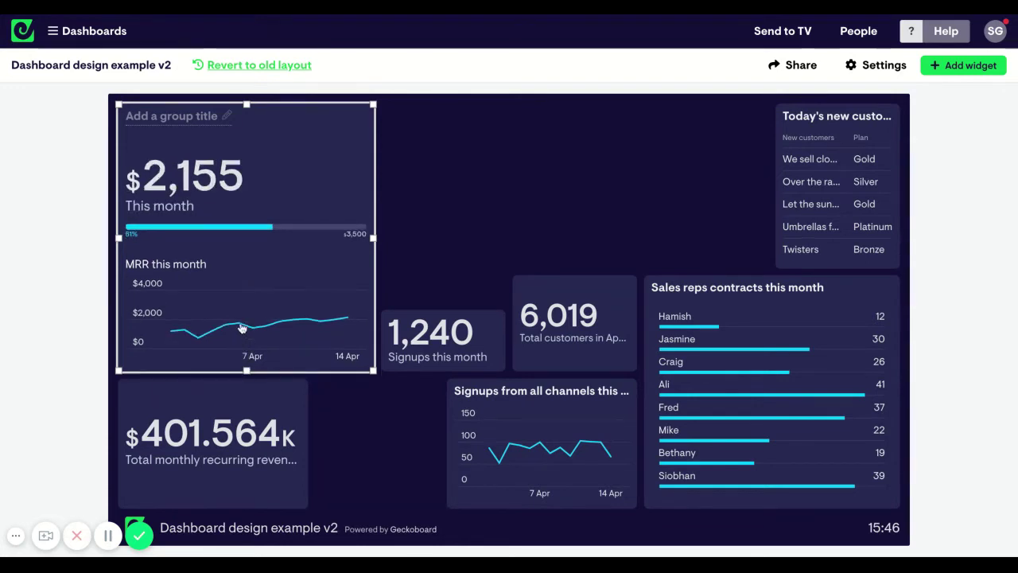
# Title the group containing the $2,155 number and line chart "MRR this month".
pyautogui.click(177, 114)
pyautogui.write('M')
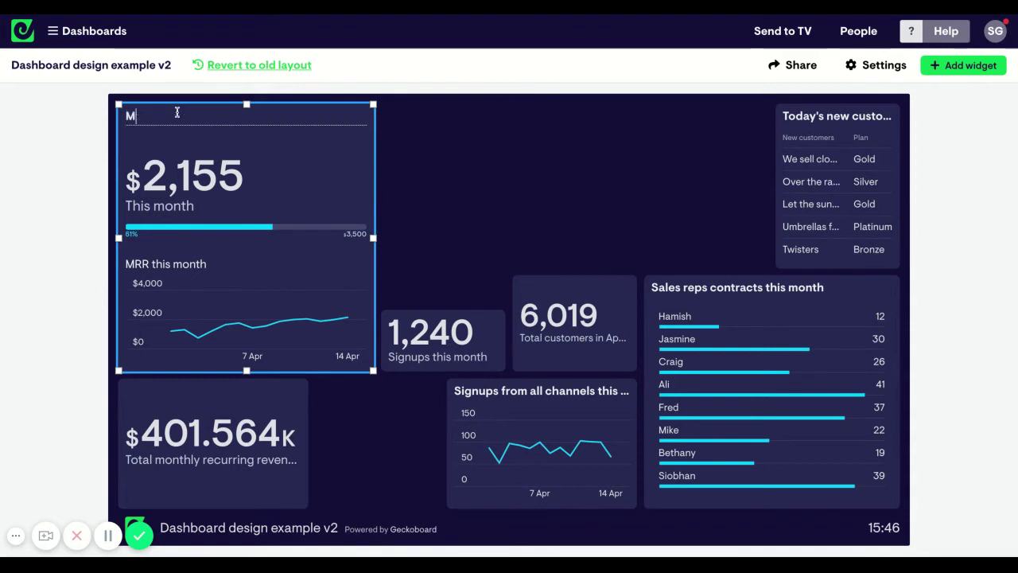
pyautogui.write('RR this month')
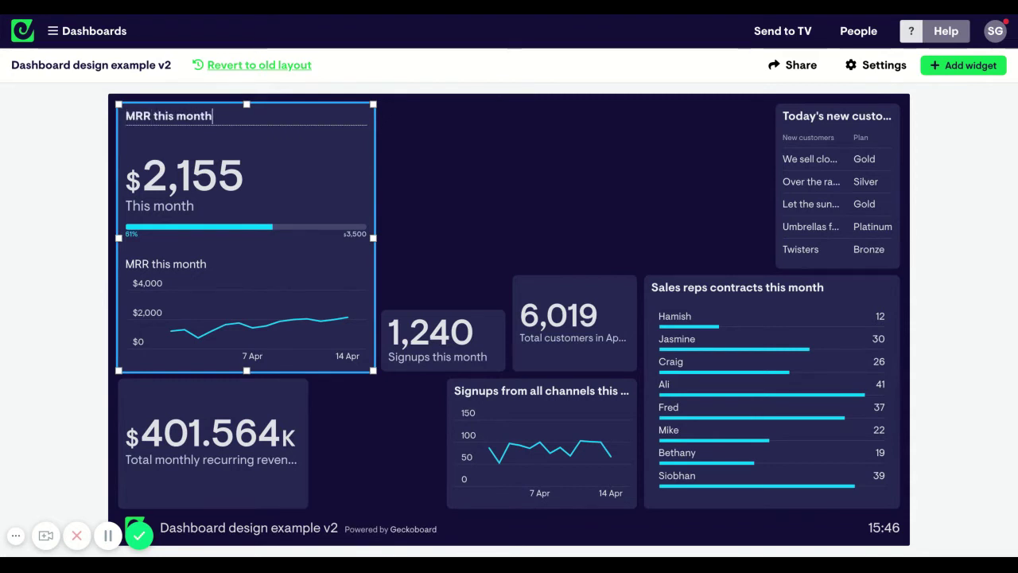
# Relabel the $2,155 number as "Total" and remove the title of the line chart in the same group.
pyautogui.click(176, 208)
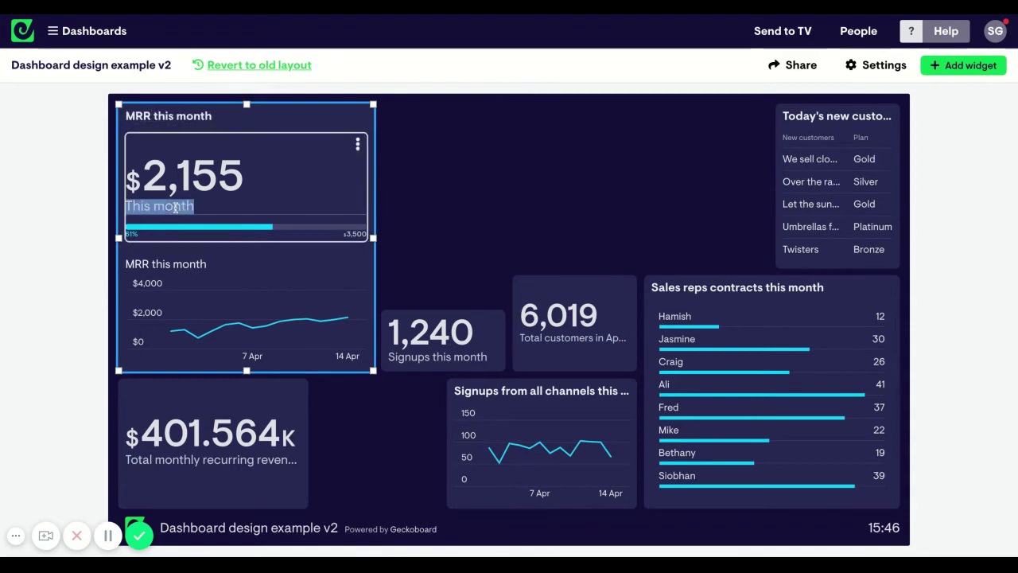
pyautogui.write('Total')
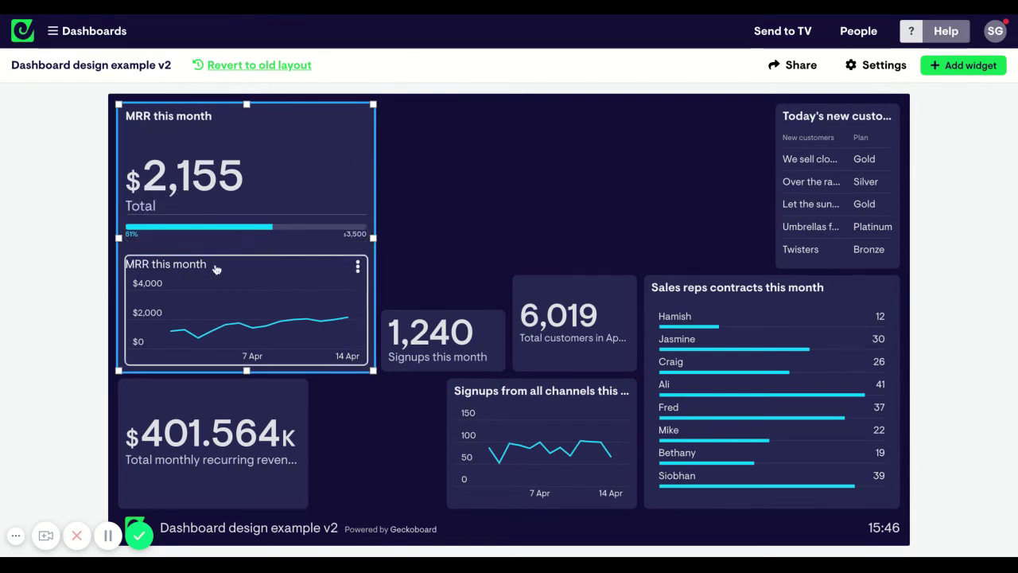
pyautogui.click(191, 264)
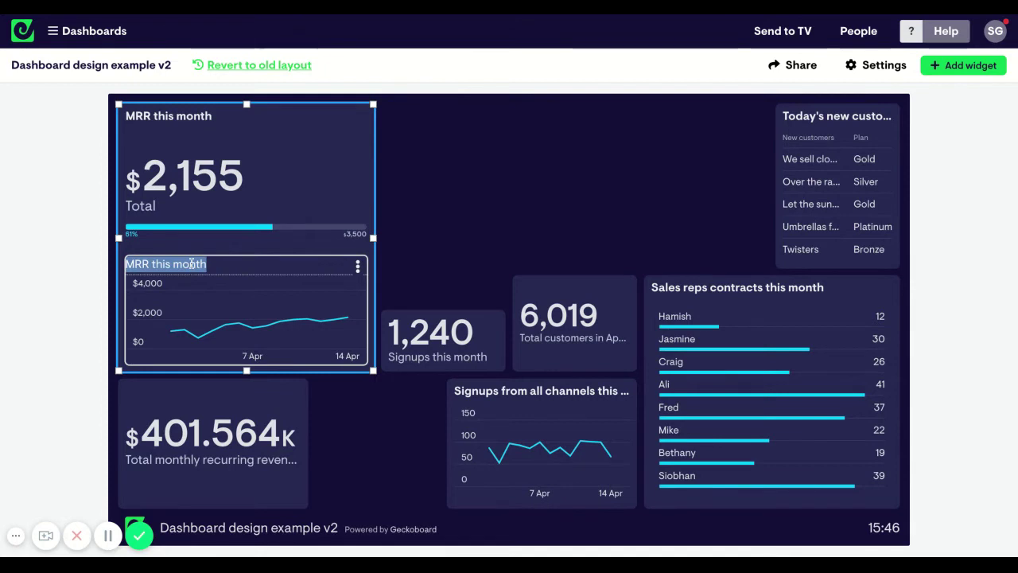
pyautogui.press('BackSpace')
pyautogui.click(443, 207)
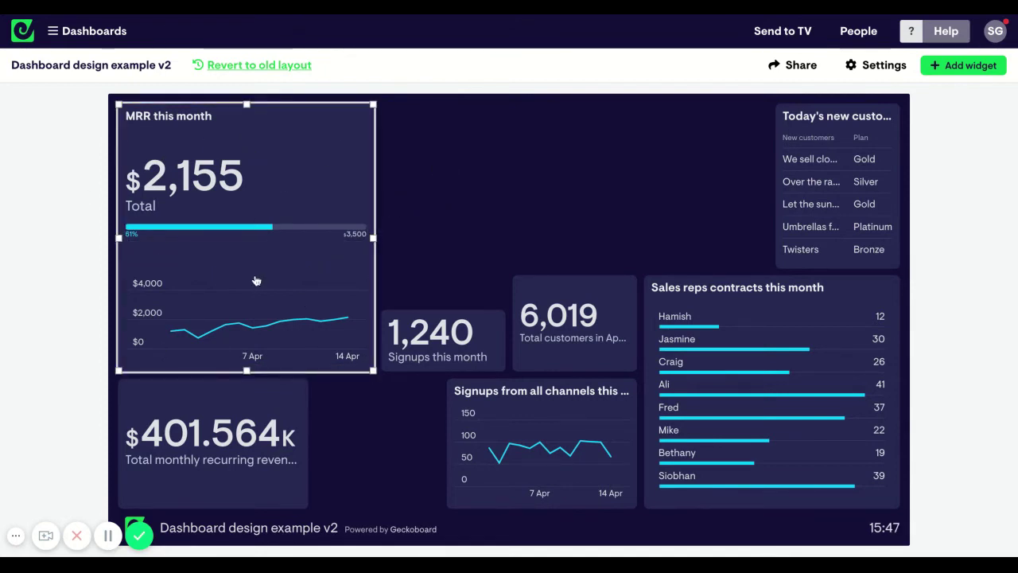
# Widen the total monthly recurring revenue widget to match the group above it and relabel it "Total MRR YTD".
pyautogui.moveTo(305, 470)
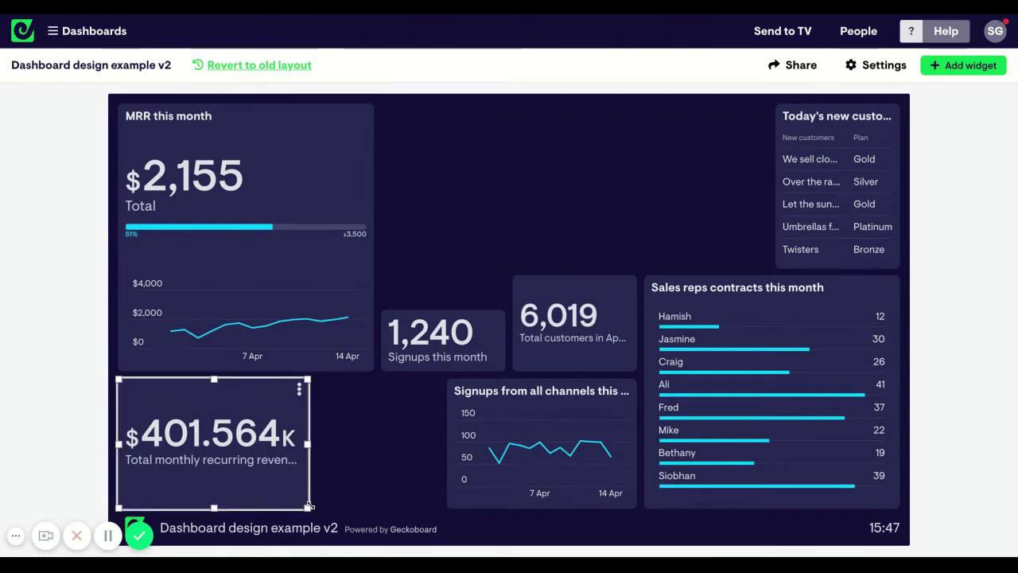
pyautogui.moveTo(309, 507); pyautogui.dragTo(374, 507)
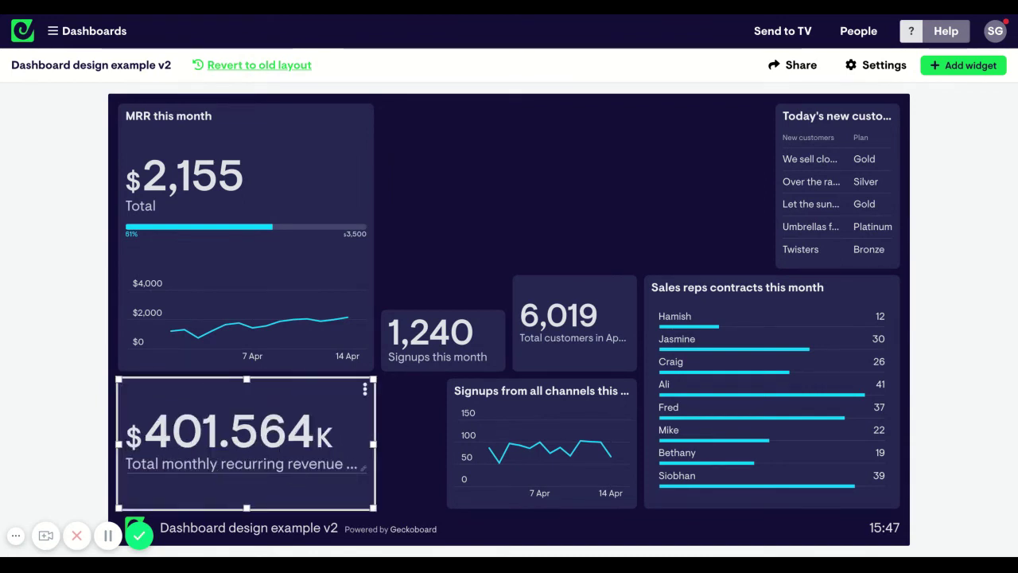
pyautogui.click(246, 474)
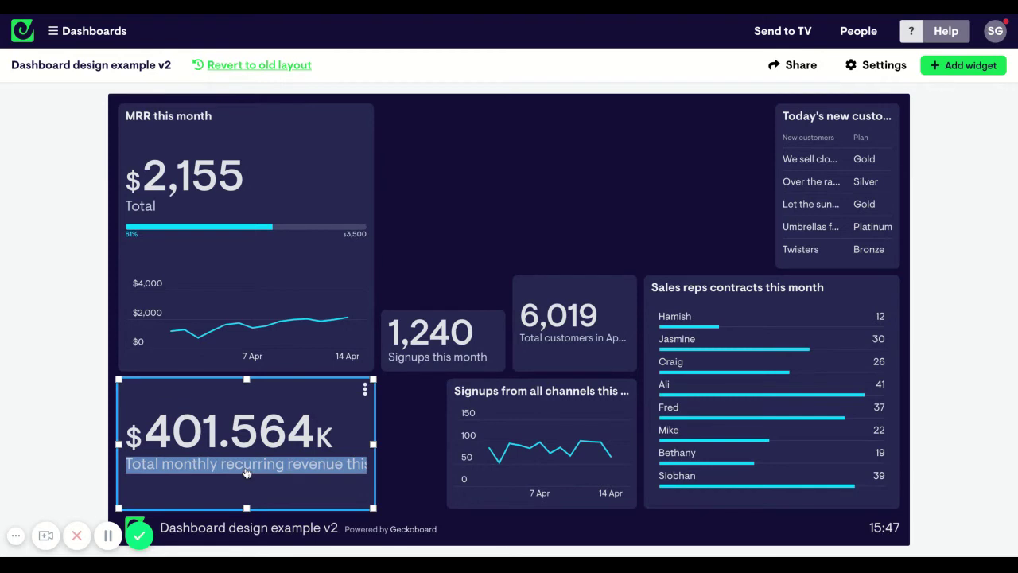
pyautogui.write('Total')
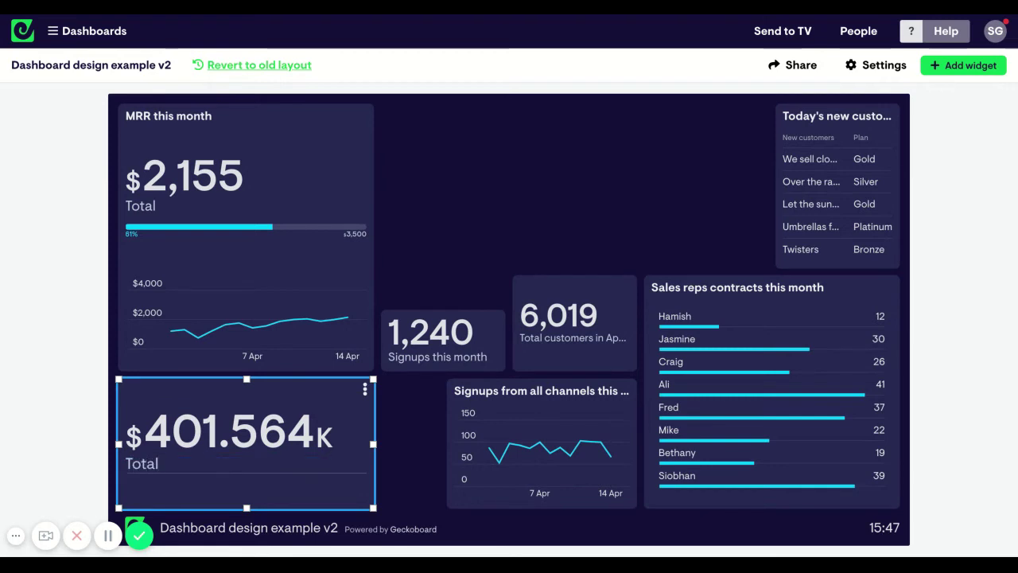
pyautogui.write(' MRR YTD')
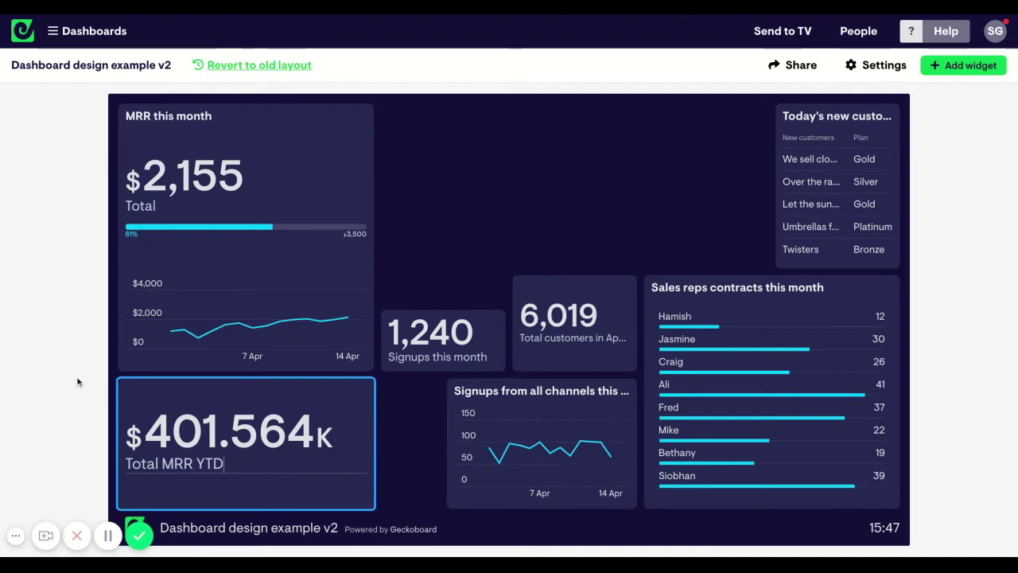
pyautogui.click(57, 373)
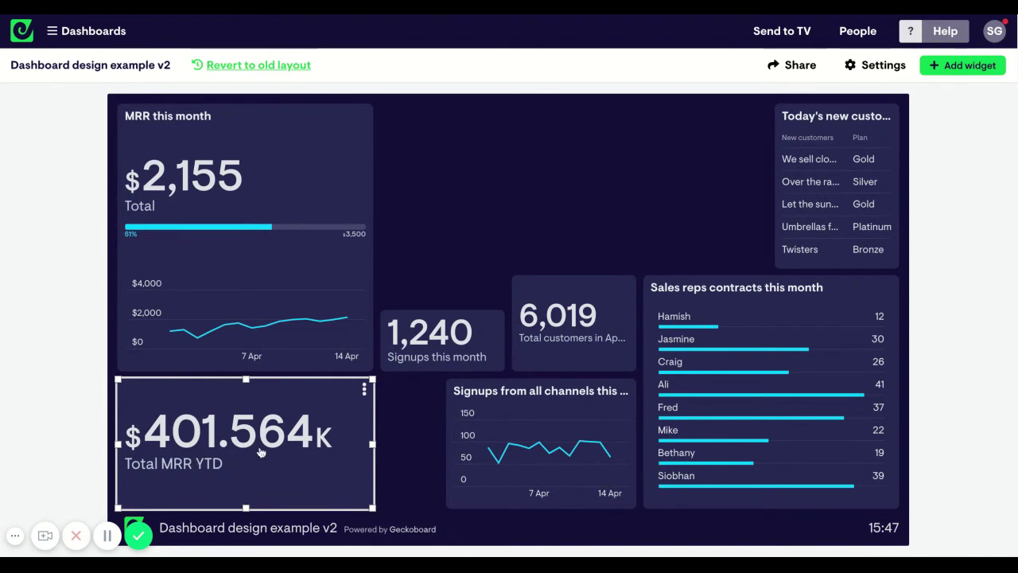
# Format the "Total MRR YTD" number with a fixed 0 decimal places.
pyautogui.click(366, 388)
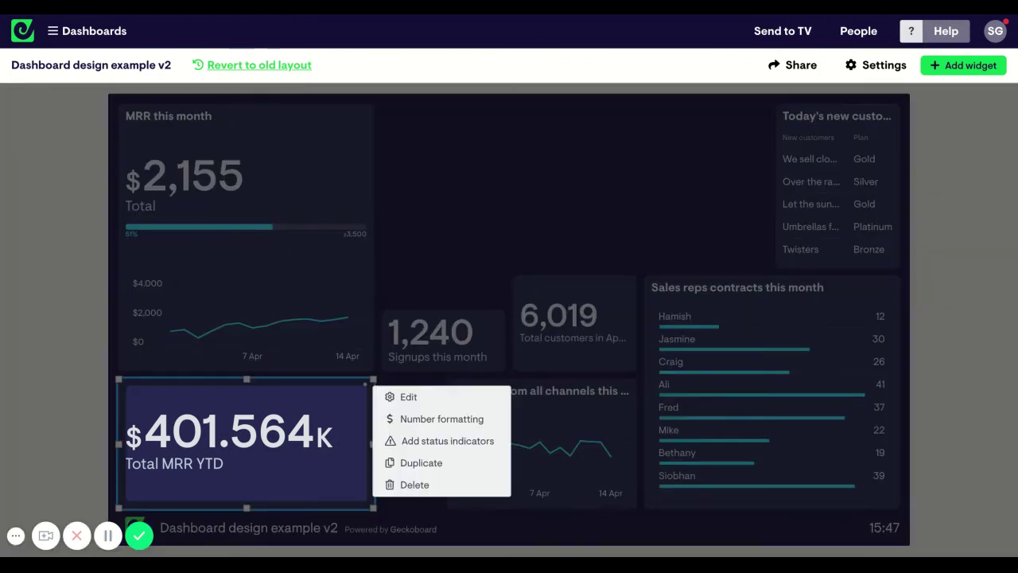
pyautogui.click(406, 424)
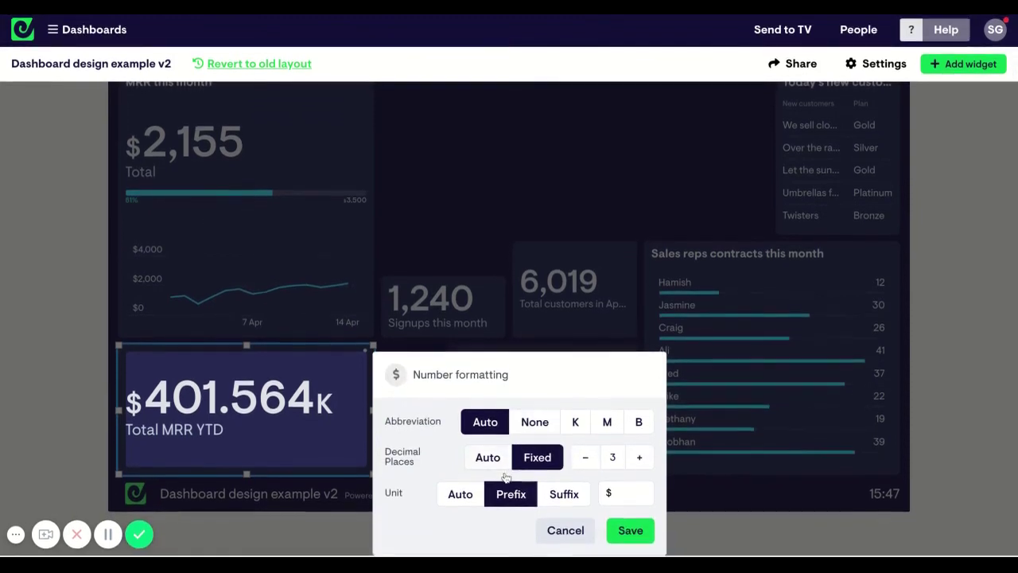
pyautogui.click(585, 468)
pyautogui.click(584, 468)
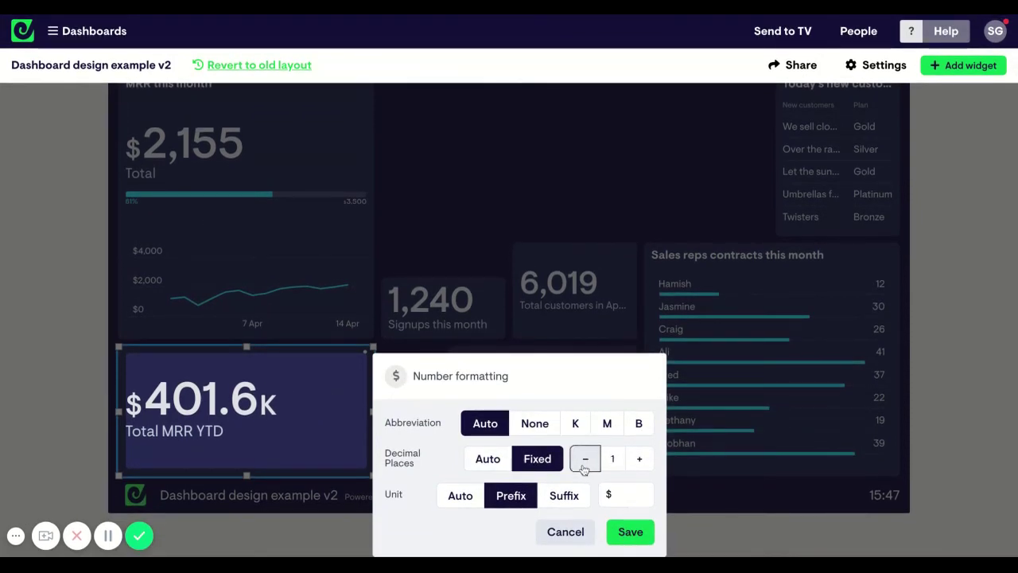
pyautogui.click(585, 468)
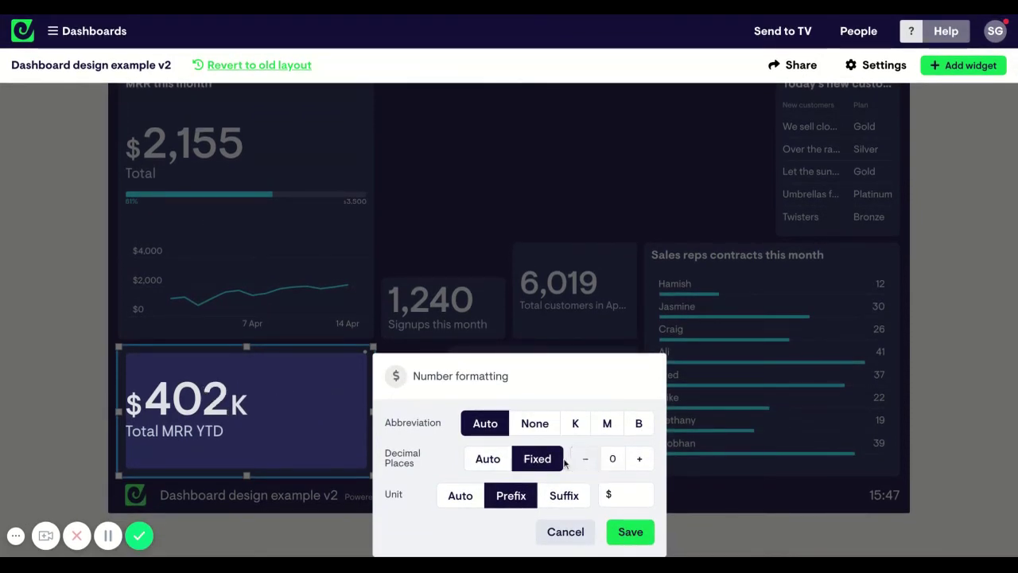
pyautogui.click(628, 534)
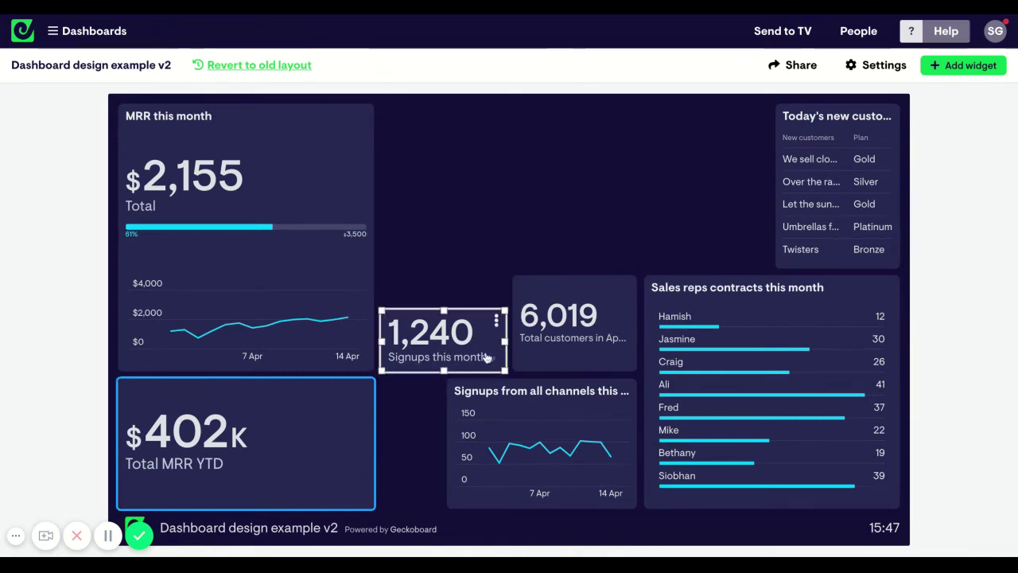
# Move the 1,240 signups widget beside the new customers table and enlarge the 6,019 total customers widget across the top of the dashboard's middle column.
pyautogui.moveTo(468, 336); pyautogui.dragTo(724, 213)
pyautogui.moveTo(612, 309); pyautogui.dragTo(636, 234)
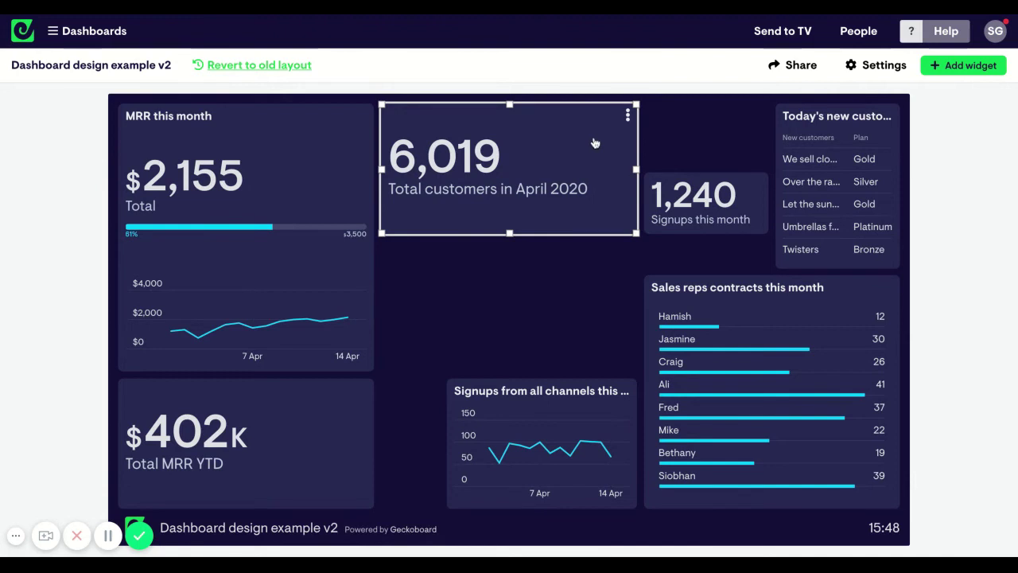
# Add a percentage comparison, with an increase as positive, to the total customers widget and label it "Vs. March".
pyautogui.click(627, 116)
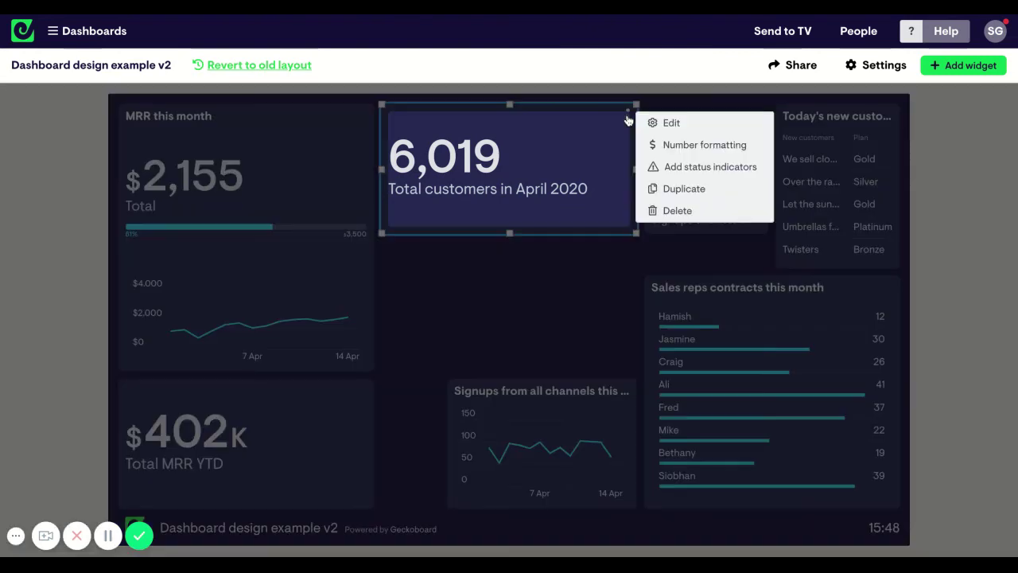
pyautogui.click(671, 123)
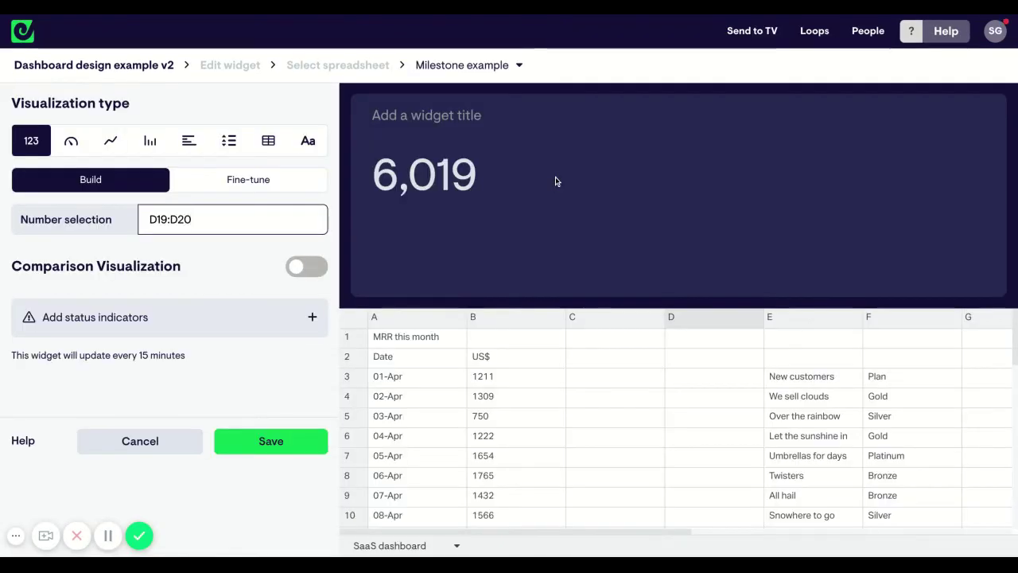
pyautogui.click(297, 273)
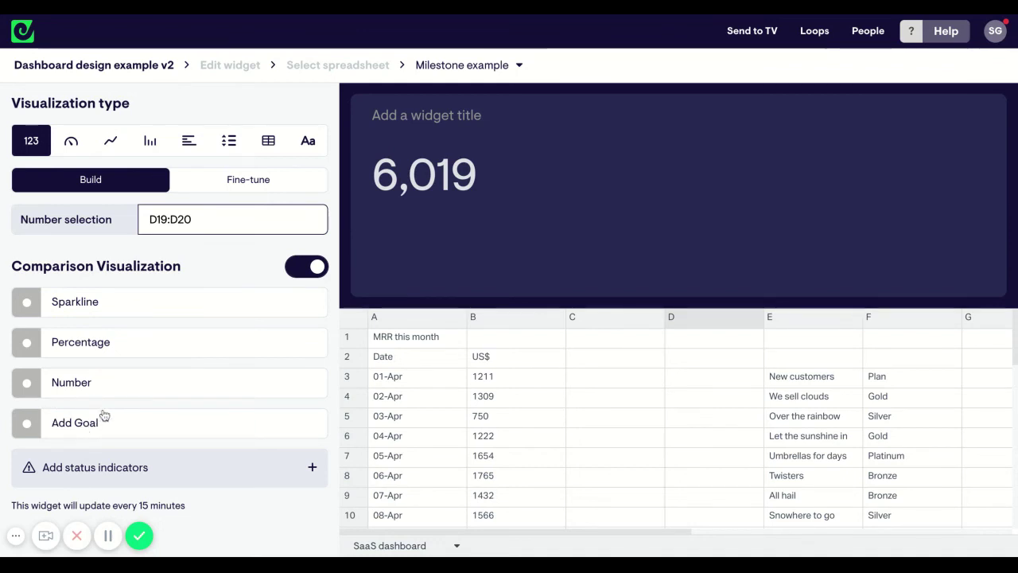
pyautogui.click(71, 351)
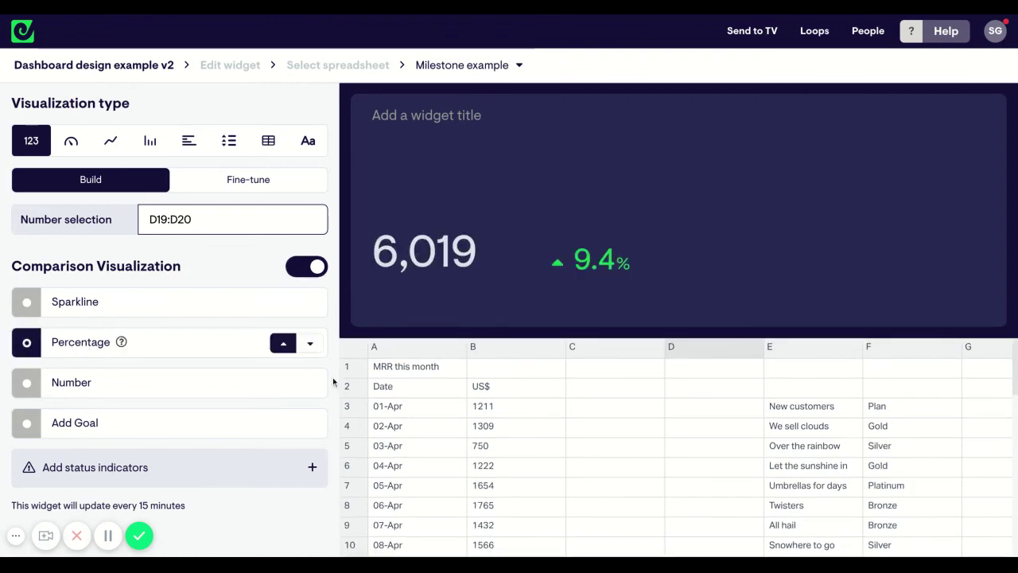
pyautogui.scroll(-3, 573, 440)
pyautogui.scroll(3, 573, 438)
pyautogui.scroll(-2, 202, 443)
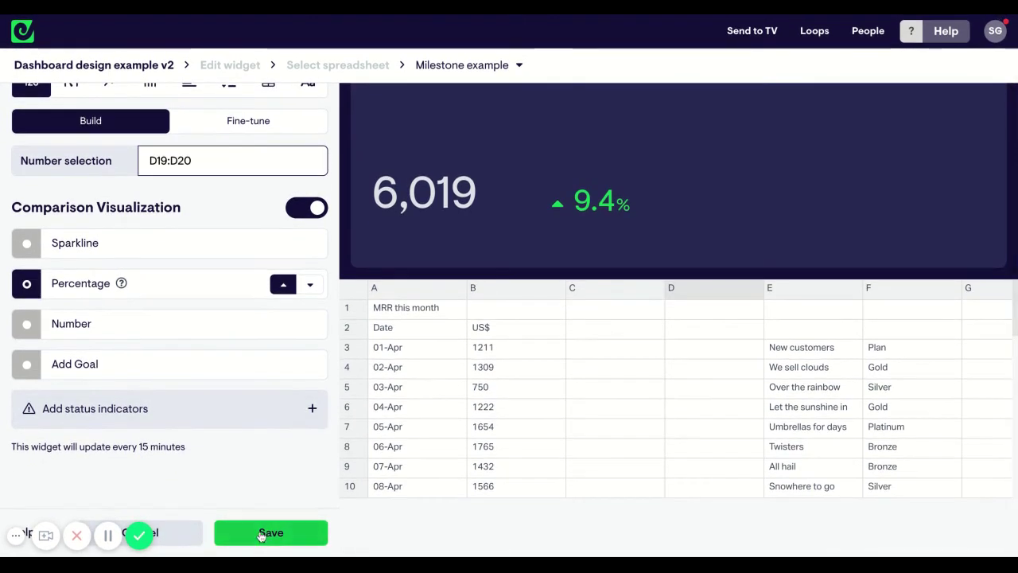
pyautogui.click(262, 534)
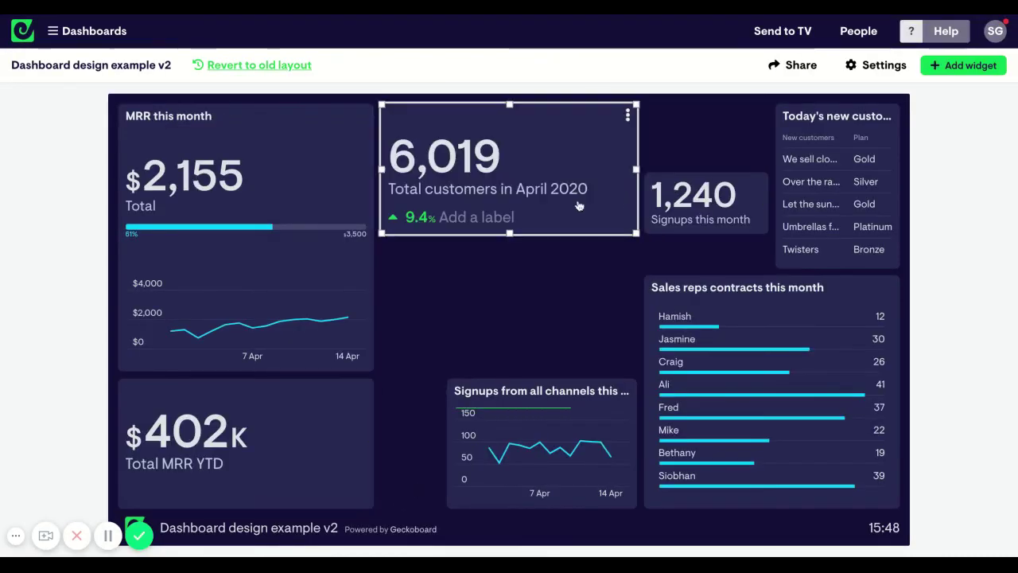
pyautogui.click(499, 215)
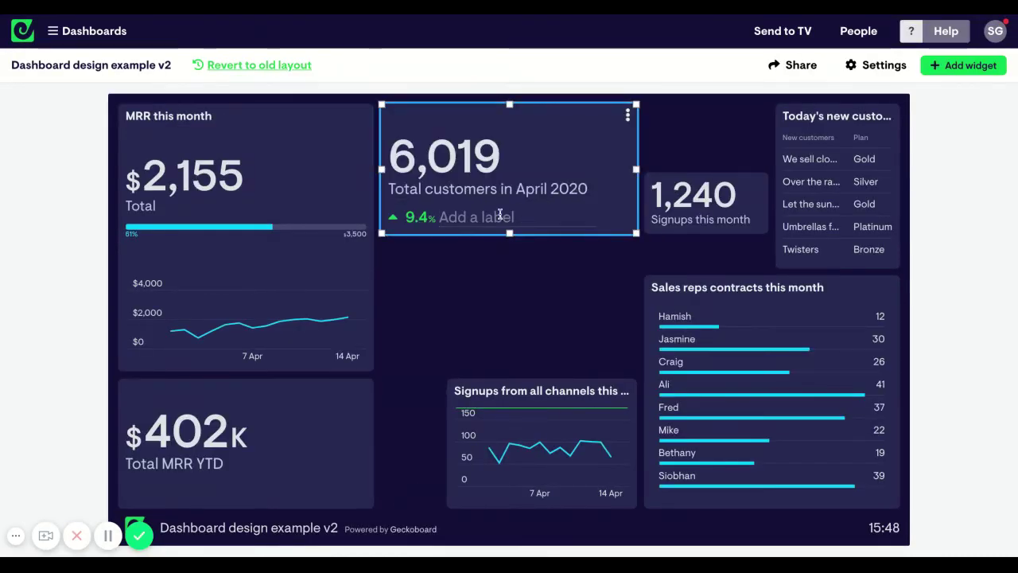
pyautogui.write('Vs. March')
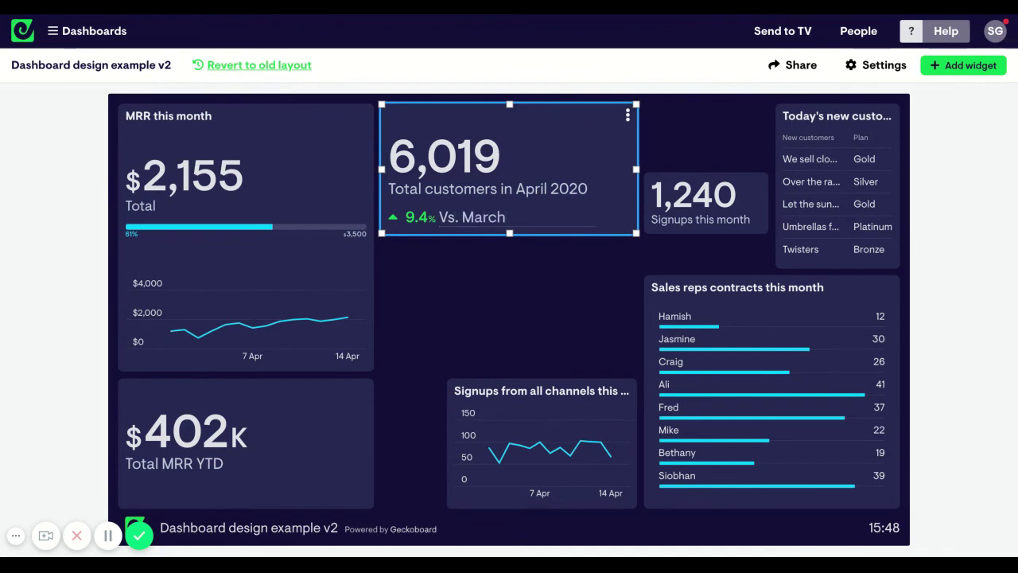
# Shorten the 6,019 number's label to "Total customers April".
pyautogui.click(494, 191)
pyautogui.tripleClick(497, 191)
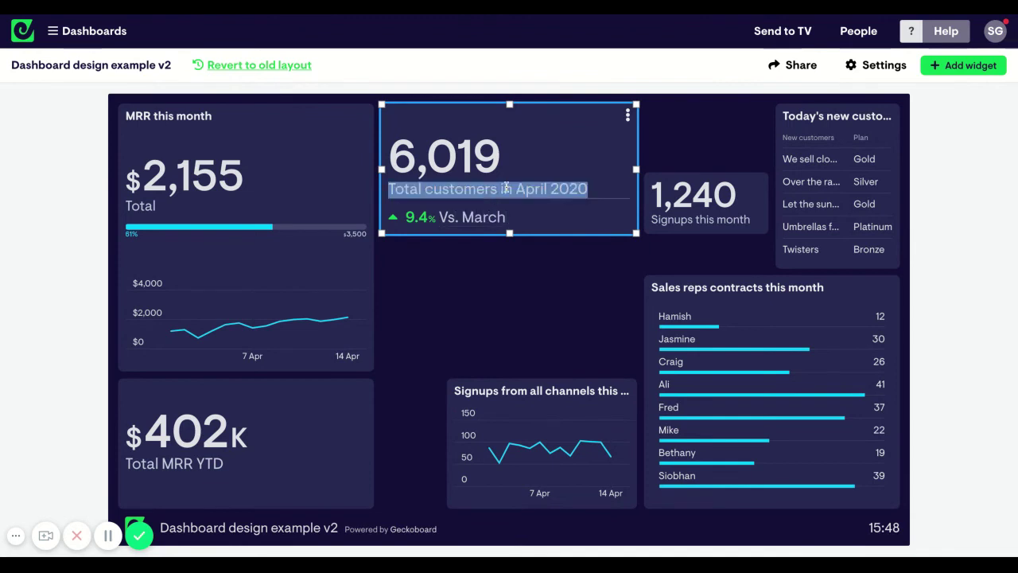
pyautogui.click(506, 189)
pyautogui.hotkey('shift', 'End')
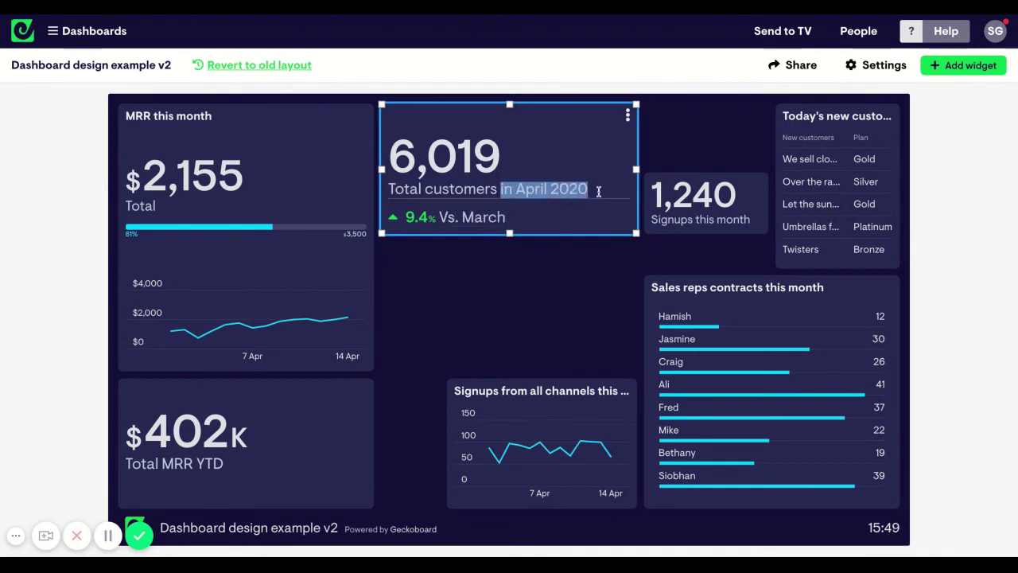
pyautogui.press('Return')
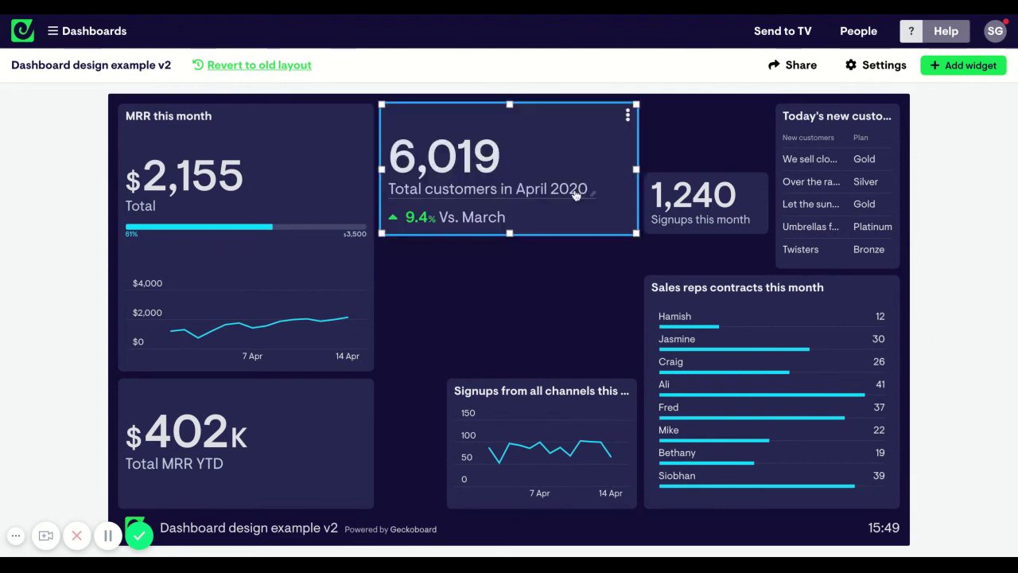
pyautogui.tripleClick(582, 189)
pyautogui.click(594, 184)
pyautogui.press('BackSpace')
pyautogui.press('BackSpace')
pyautogui.press('BackSpace')
pyautogui.press('BackSpace')
pyautogui.press('BackSpace')
pyautogui.press('BackSpace')
pyautogui.press('BackSpace')
pyautogui.press('BackSpace')
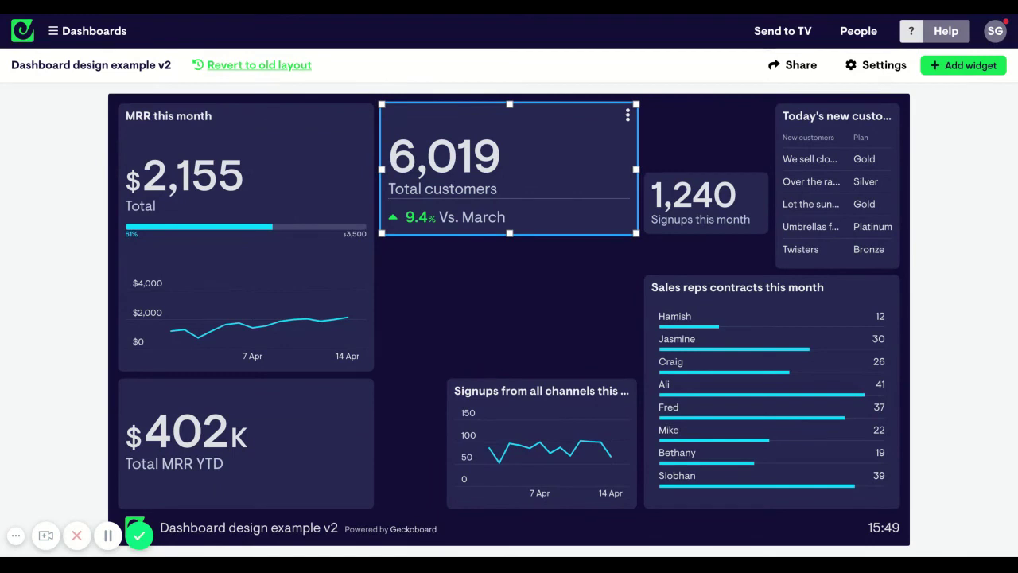
pyautogui.click(570, 296)
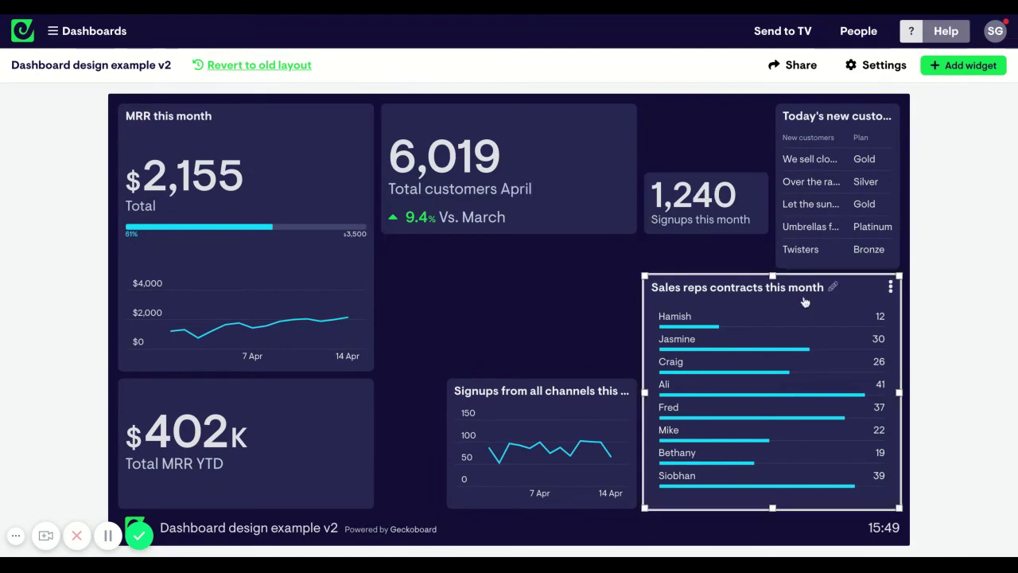
# Move the all-channels signups line chart into the empty space above the 1,240 signups widget.
pyautogui.moveTo(533, 434); pyautogui.dragTo(539, 438)
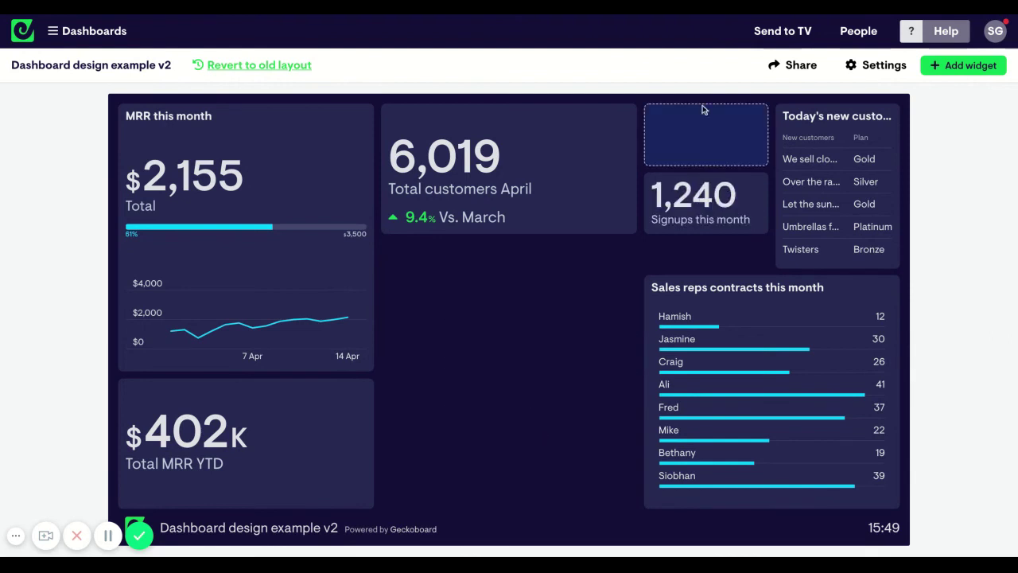
pyautogui.moveTo(702, 105); pyautogui.dragTo(704, 107)
# Move the "Today's new customers" table beneath the total customers widget and resize both to fill the dashboard's middle column.
pyautogui.moveTo(847, 175); pyautogui.dragTo(849, 175)
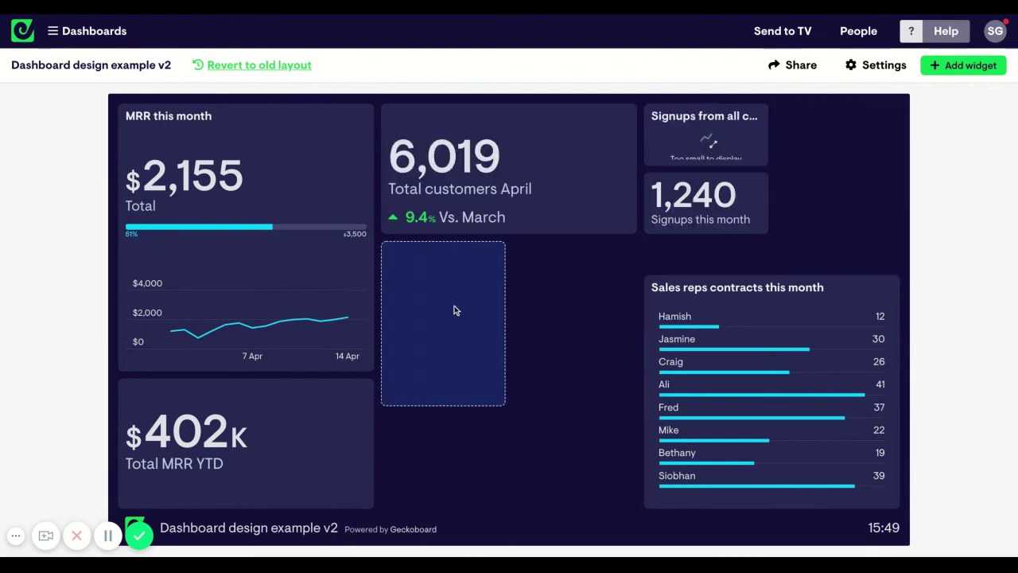
pyautogui.moveTo(454, 310); pyautogui.dragTo(485, 406)
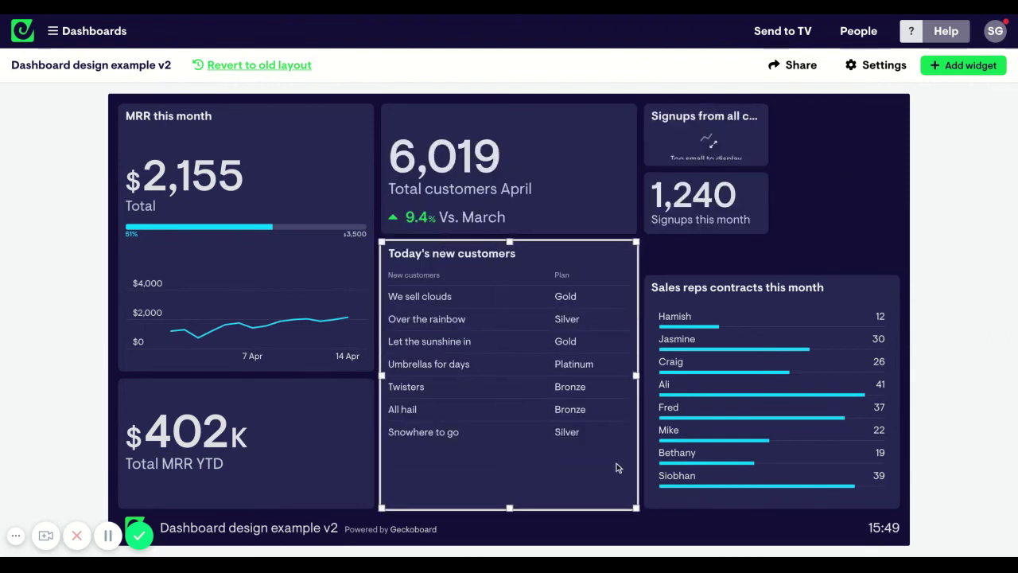
pyautogui.moveTo(509, 241); pyautogui.dragTo(511, 243)
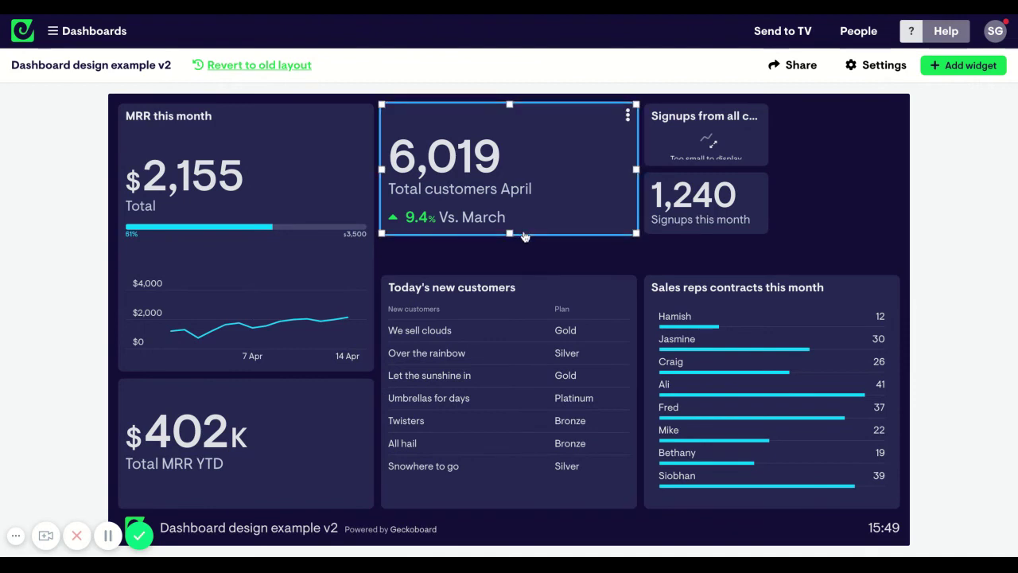
pyautogui.moveTo(509, 231); pyautogui.dragTo(512, 262)
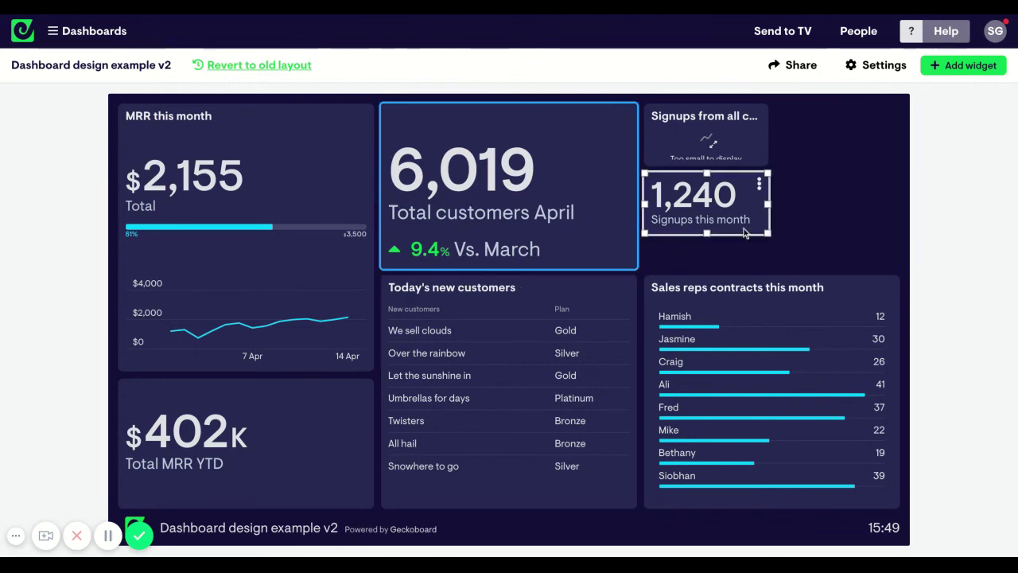
# Group the 1,240 signups number above the all-channels signups chart, filling the space above the sales reps widget and giving the chart more height.
pyautogui.moveTo(741, 222); pyautogui.dragTo(690, 237)
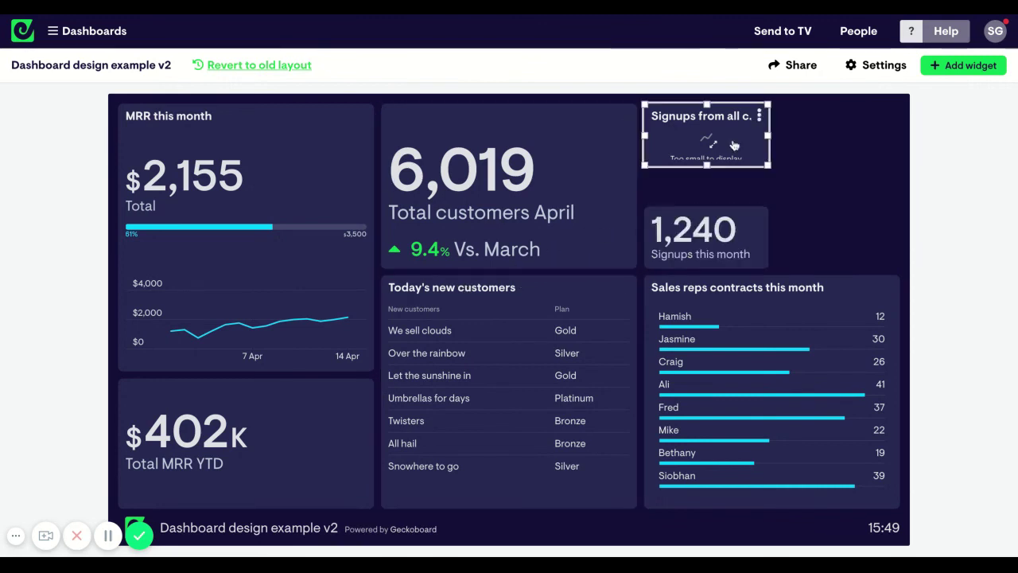
pyautogui.click(712, 143)
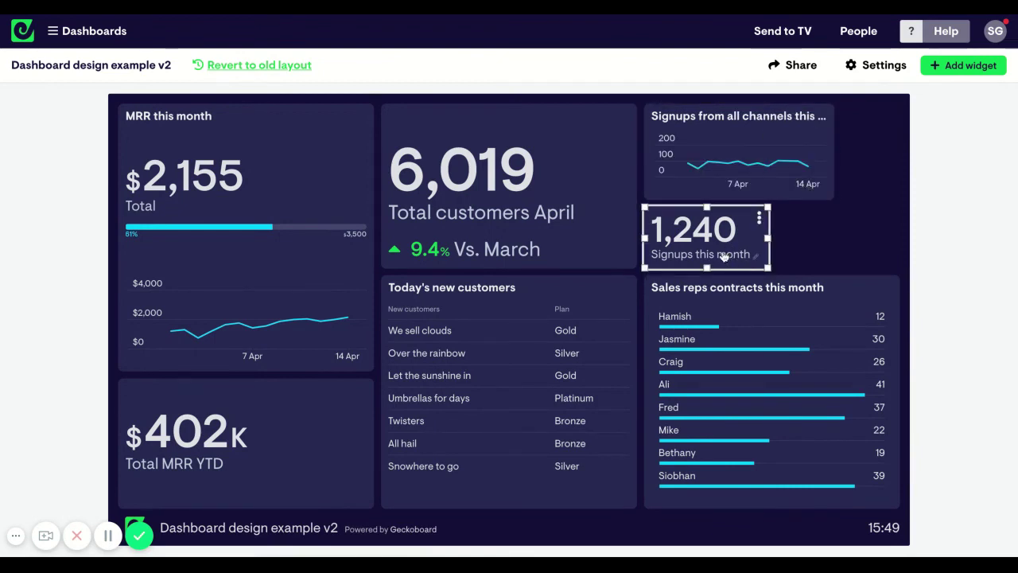
pyautogui.moveTo(712, 253); pyautogui.dragTo(837, 204)
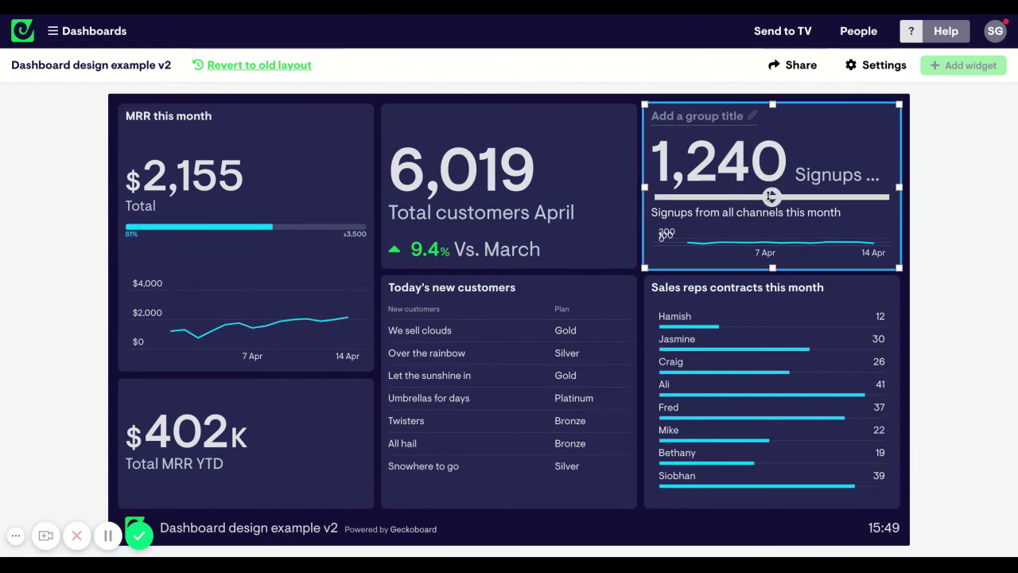
pyautogui.moveTo(771, 196); pyautogui.dragTo(770, 220)
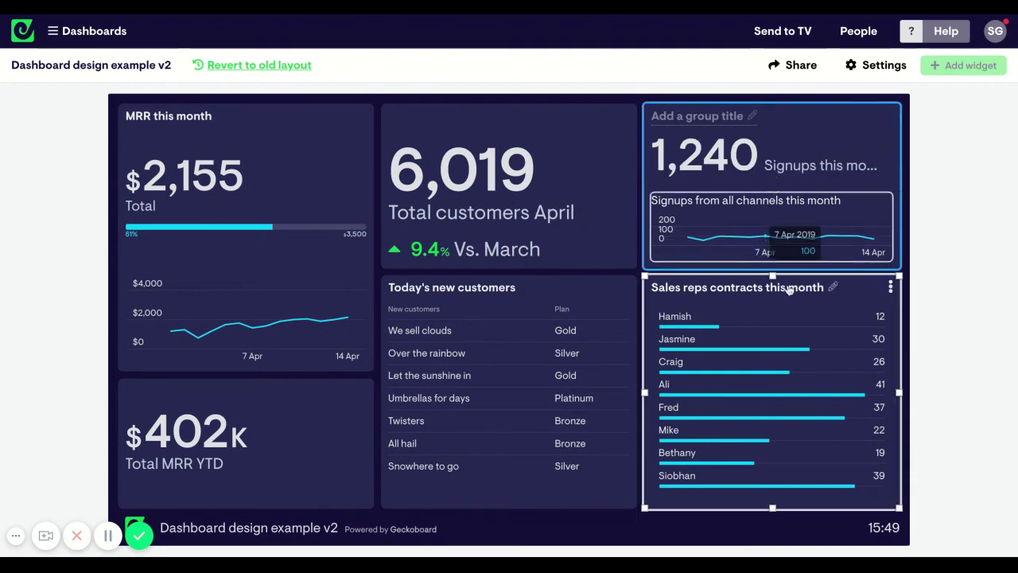
# Title the group holding the 1,240 number and the signups line chart "Signups this month".
pyautogui.click(708, 114)
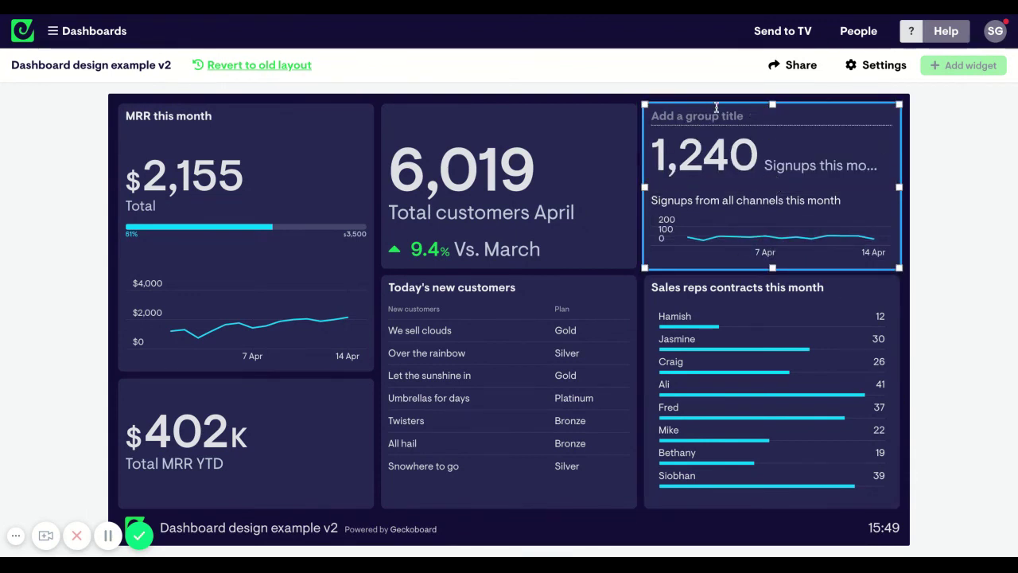
pyautogui.write('Signups this')
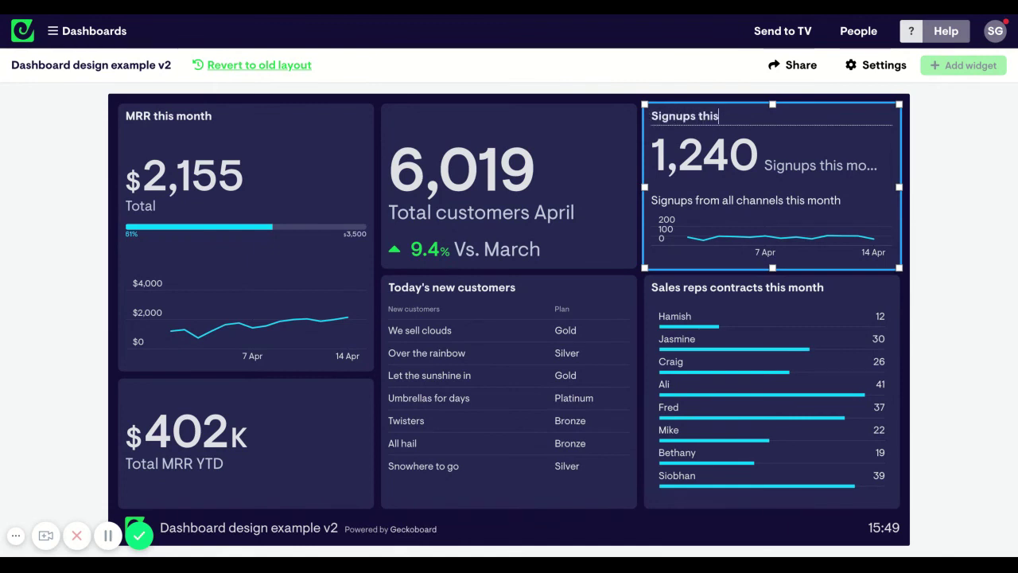
pyautogui.write(' month')
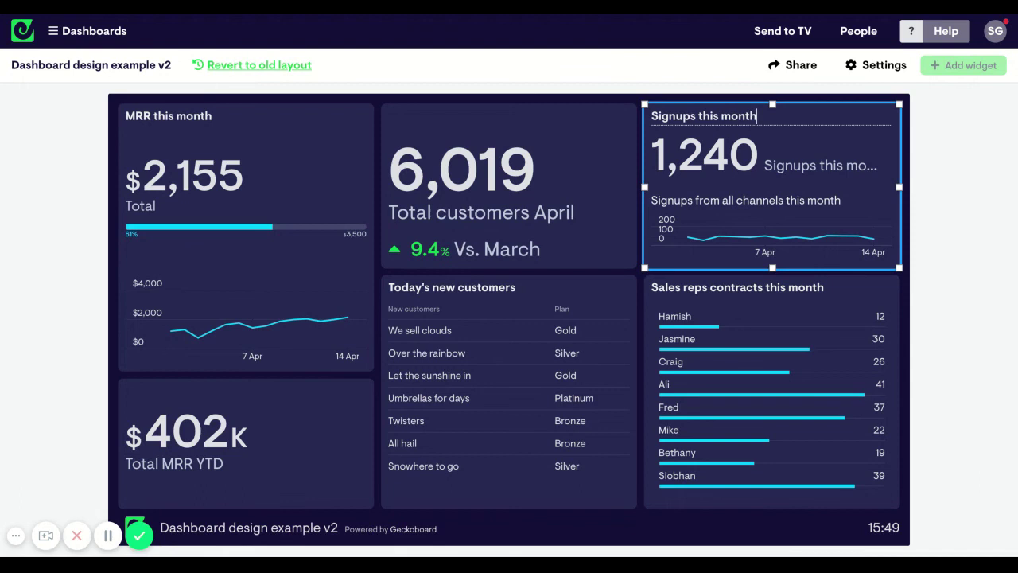
# Change the label beside the 1,240 signups number to "Total".
pyautogui.click(828, 167)
pyautogui.write('To')
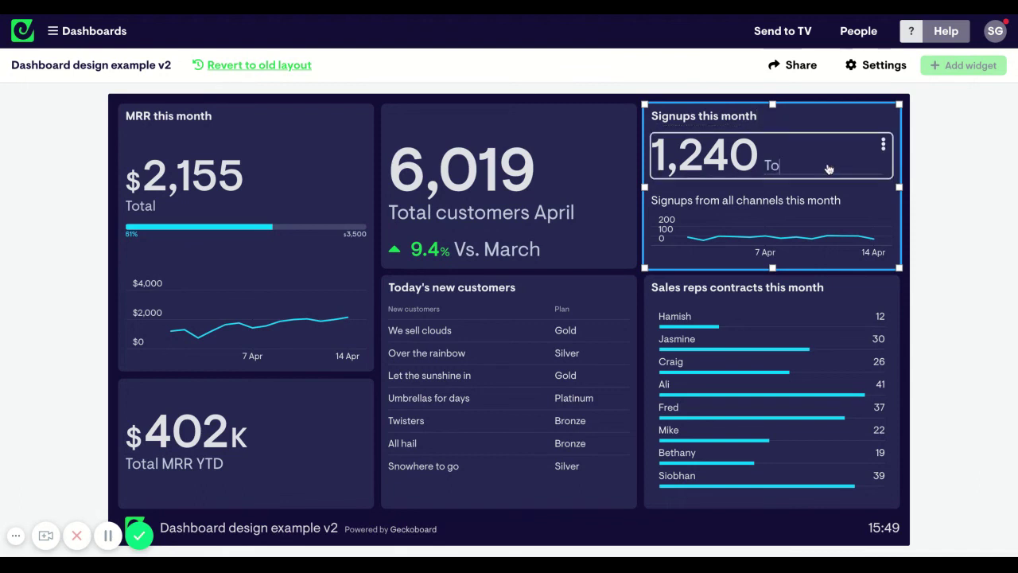
pyautogui.write('y')
# Remove the title of the all-channels signups line chart inside the signups group.
pyautogui.click(790, 203)
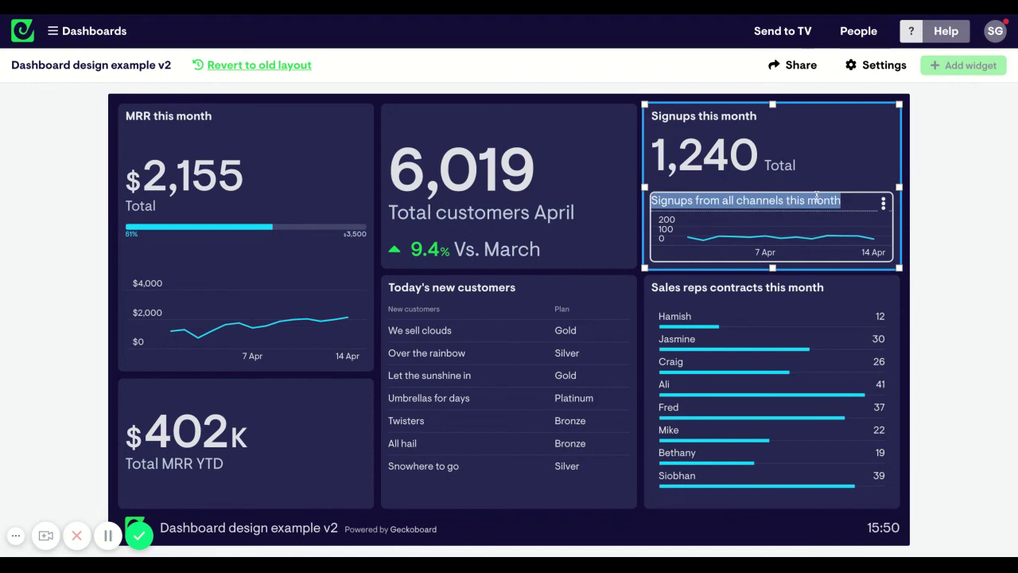
pyautogui.press('BackSpace')
pyautogui.click(939, 148)
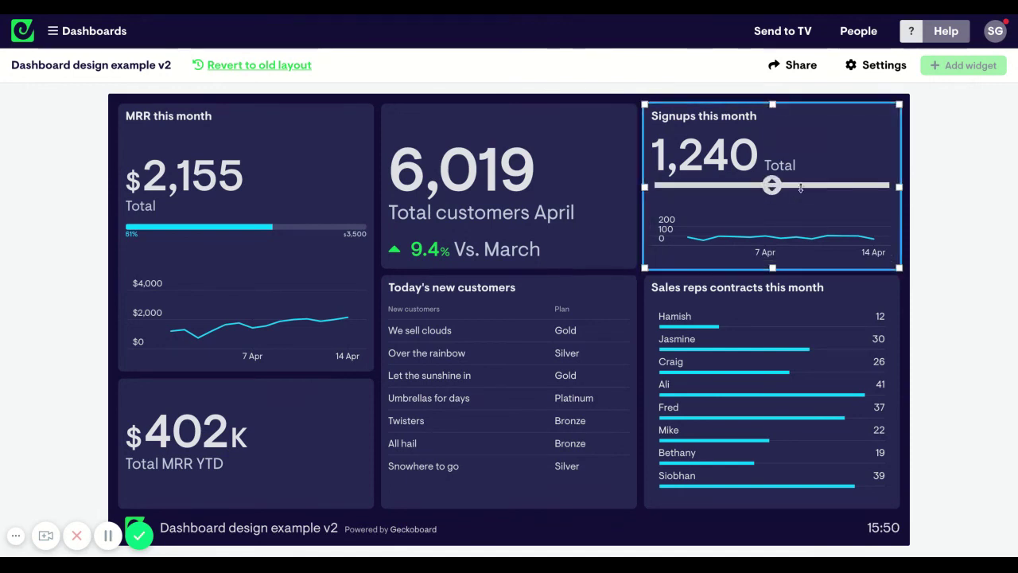
pyautogui.moveTo(758, 185)
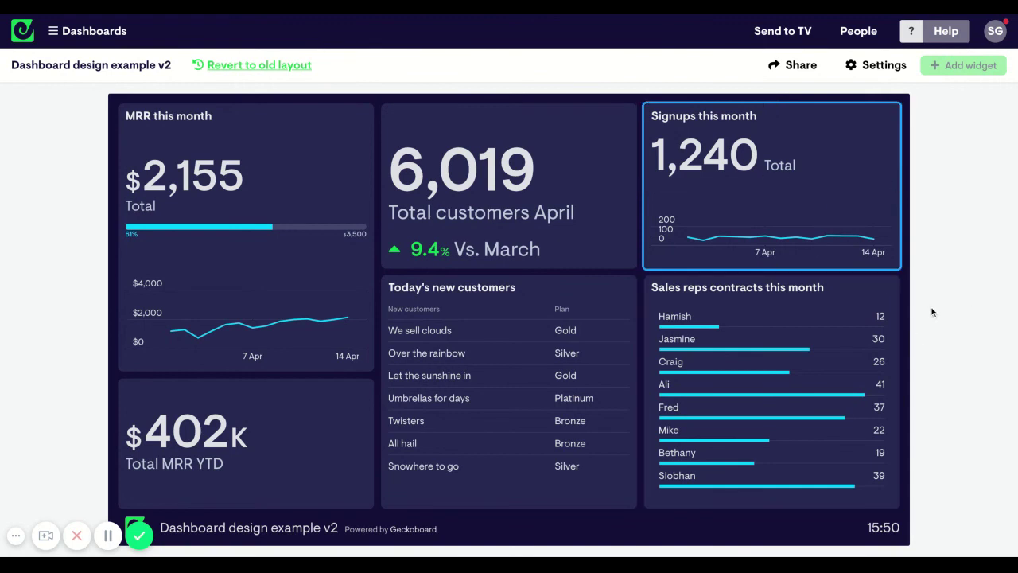